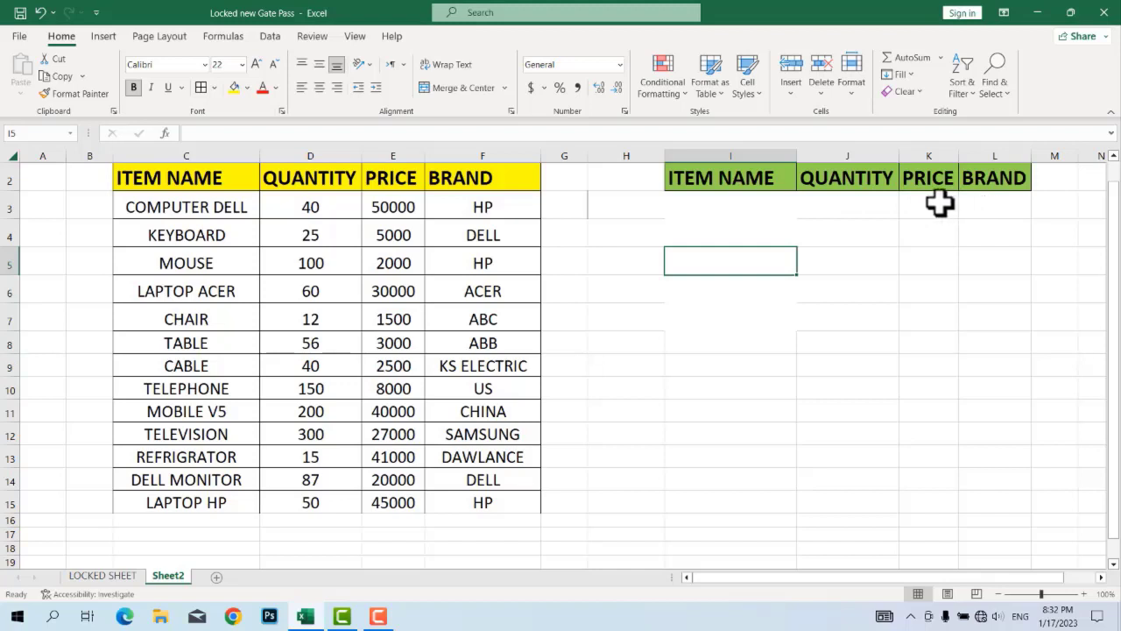
Enter the formula =VLOOKUP(H3,C2:F15,1,0) in cell I3 under the green ITEM NAME header.
click(749, 204)
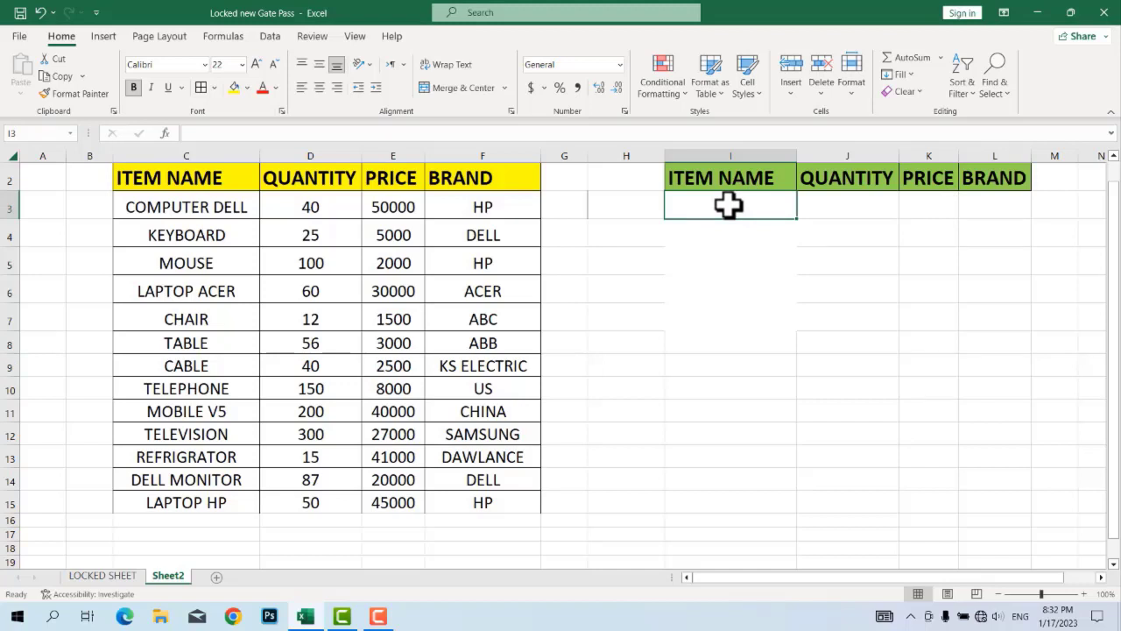
text(=)
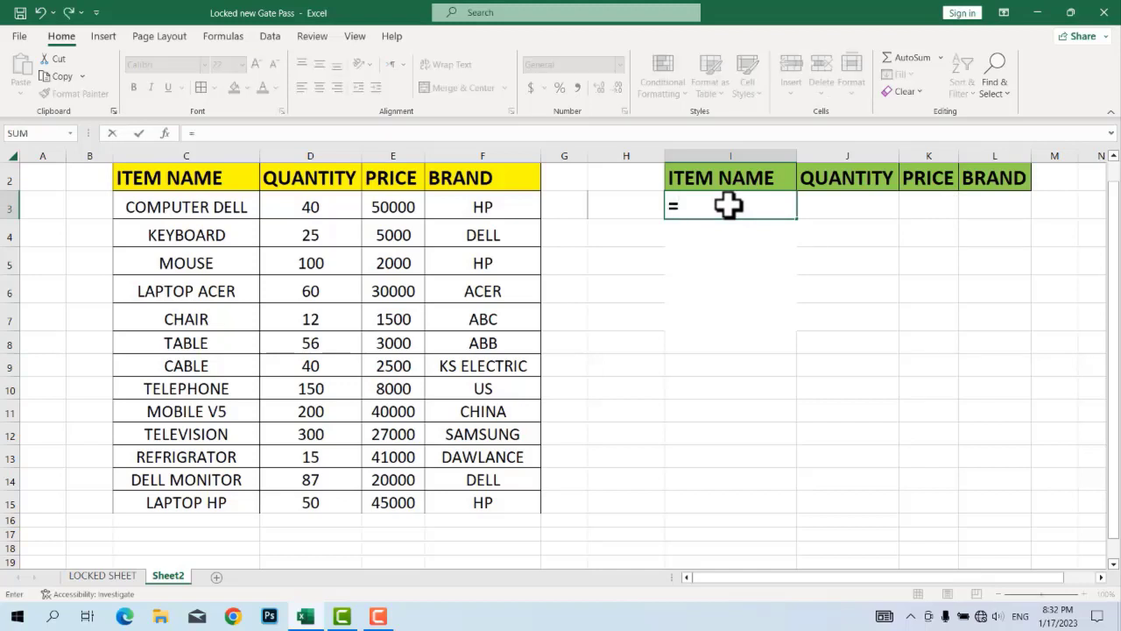
text(VLOOKUP)
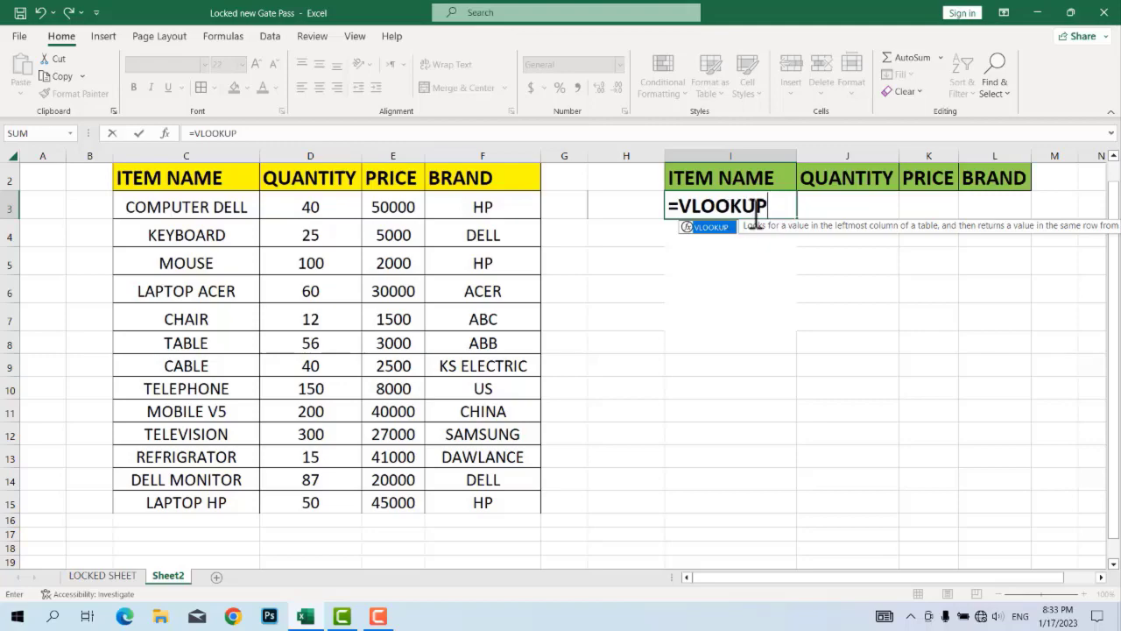
text(()
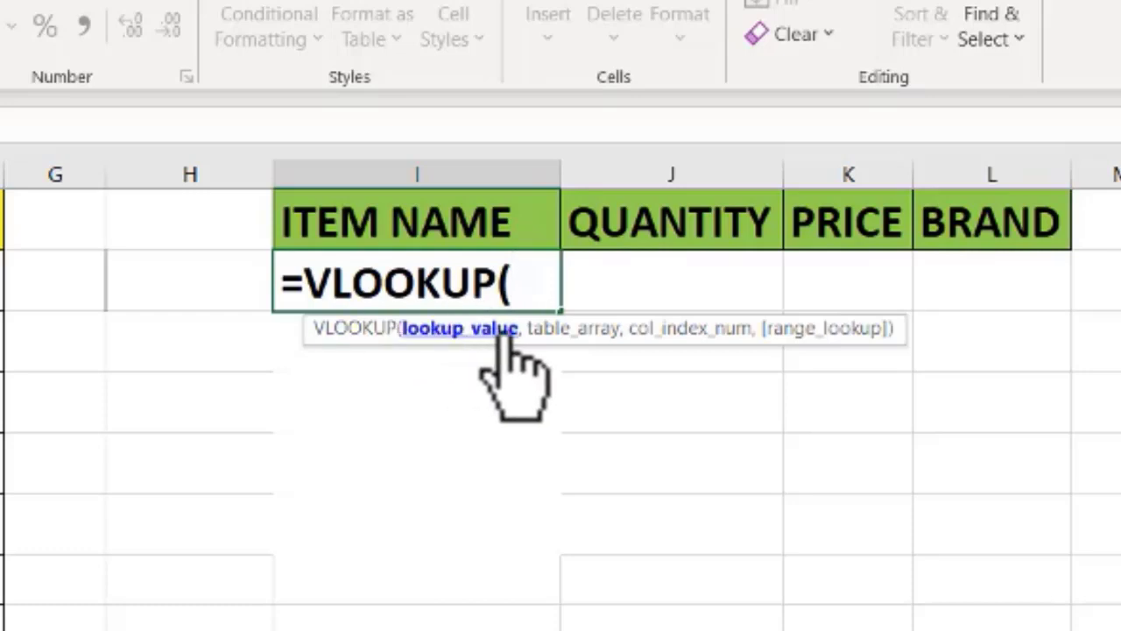
click(184, 276)
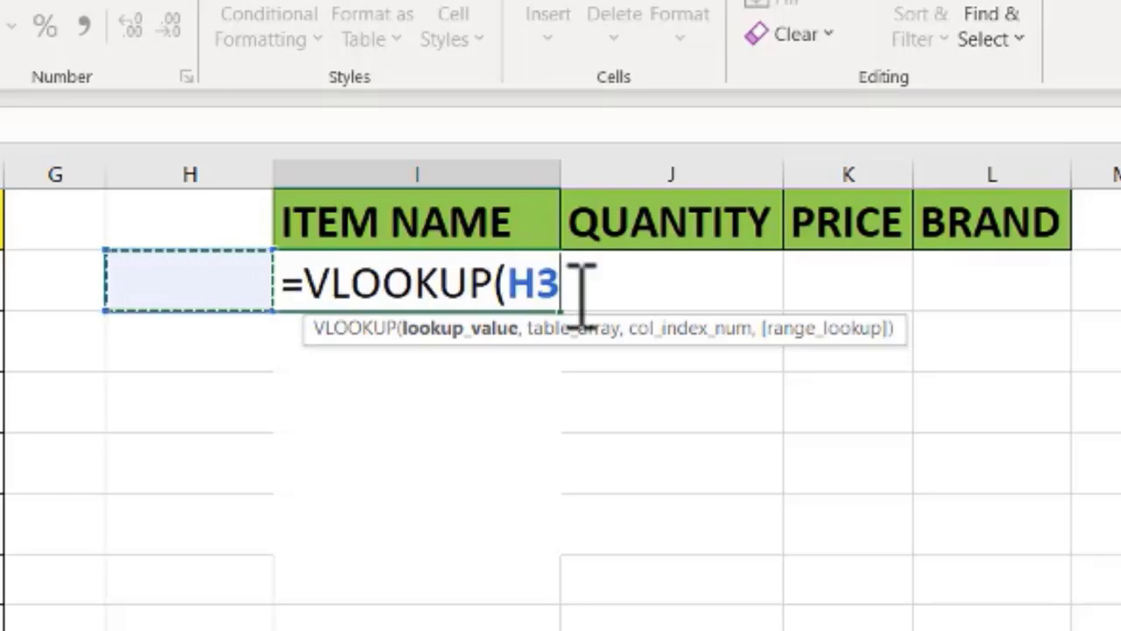
text(,)
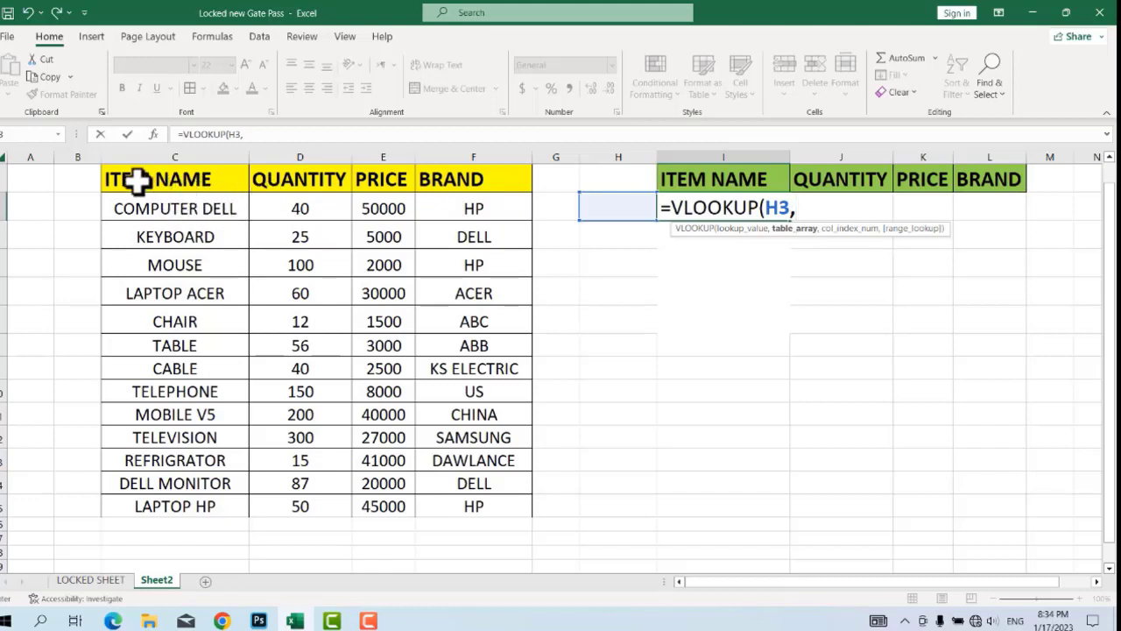
drag(131, 180, 474, 506)
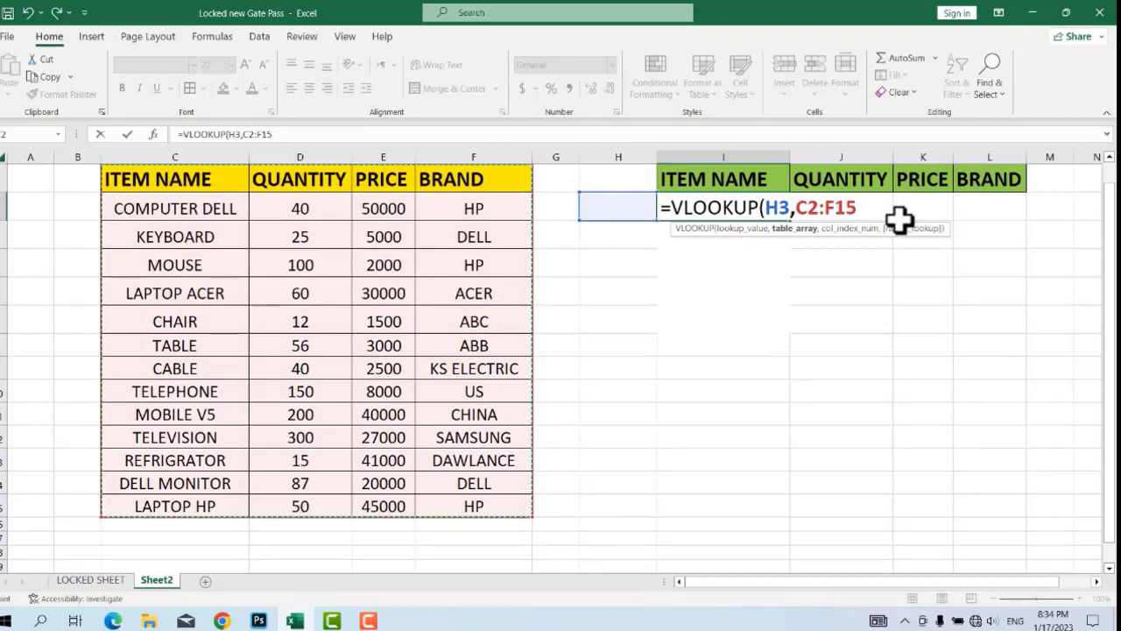
text(,)
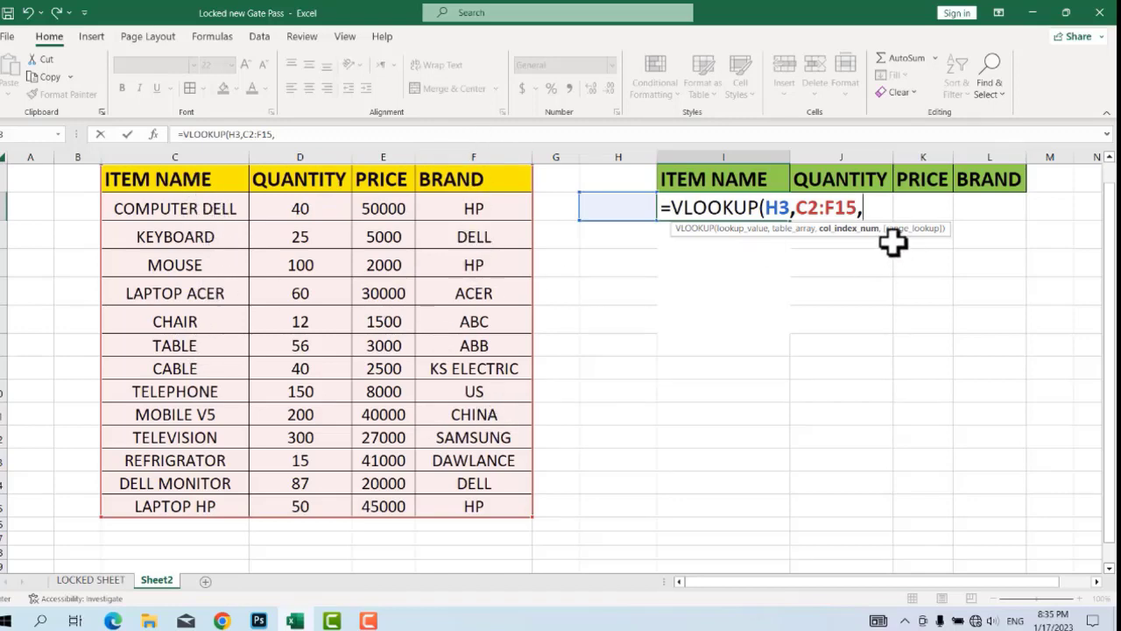
text(1,)
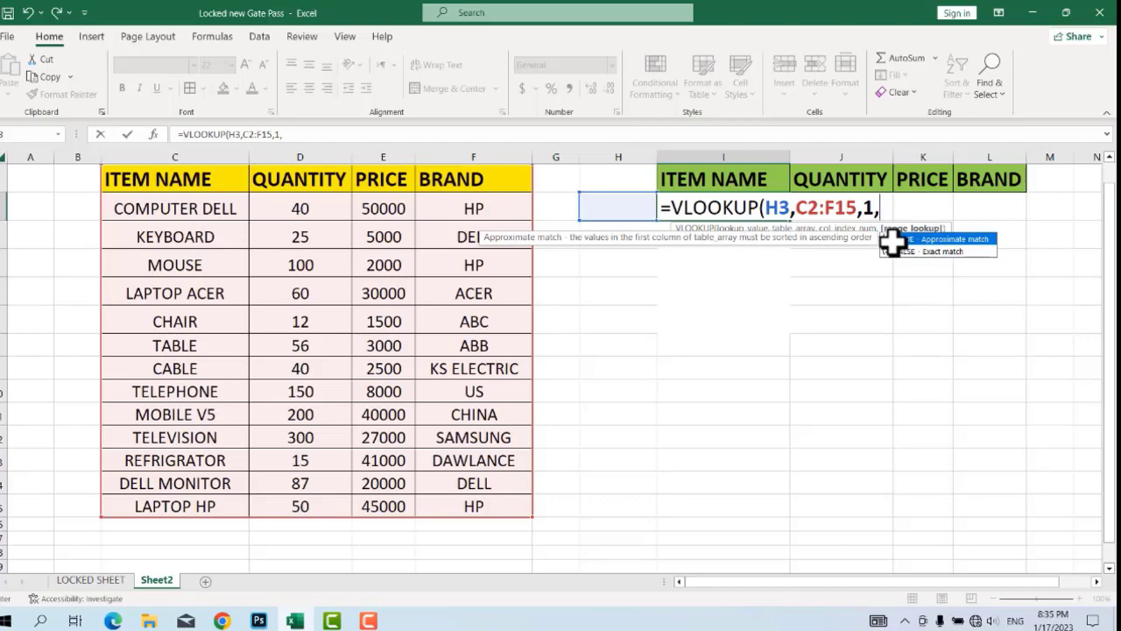
text(0))
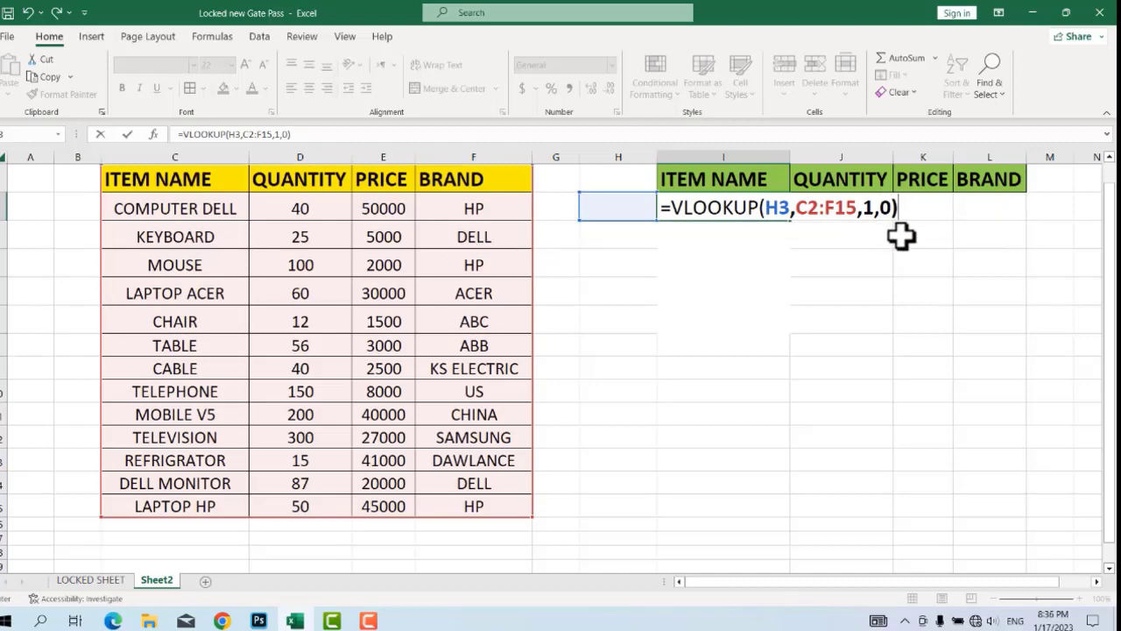
key(Return)
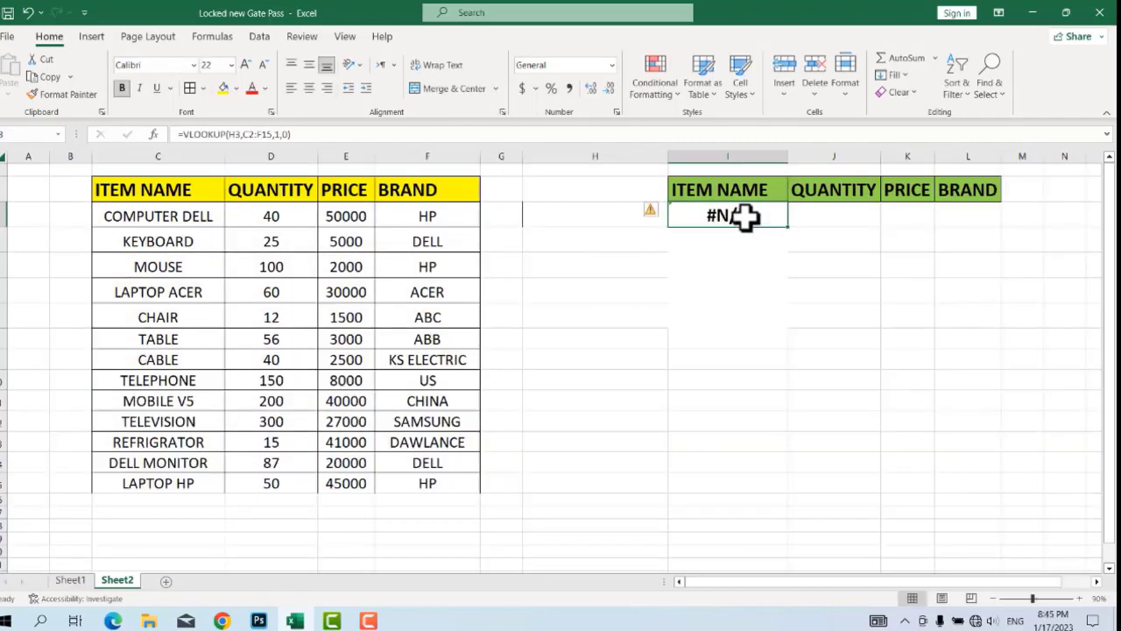
Fill lookup cell H3 with gold and enter LAPTOP HP in it.
click(614, 210)
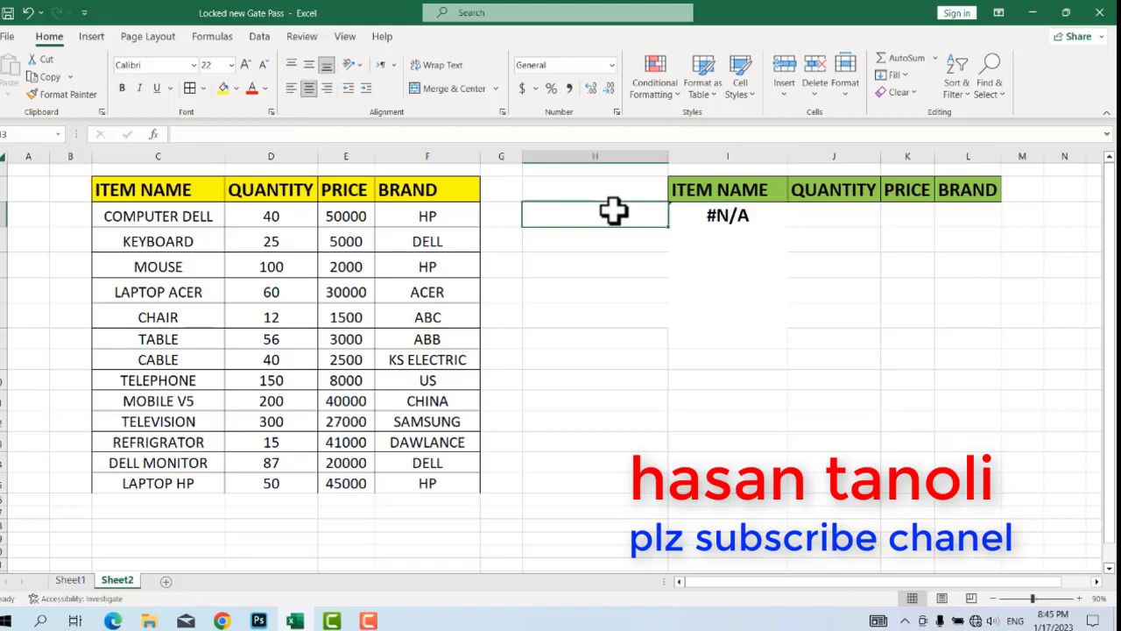
click(235, 88)
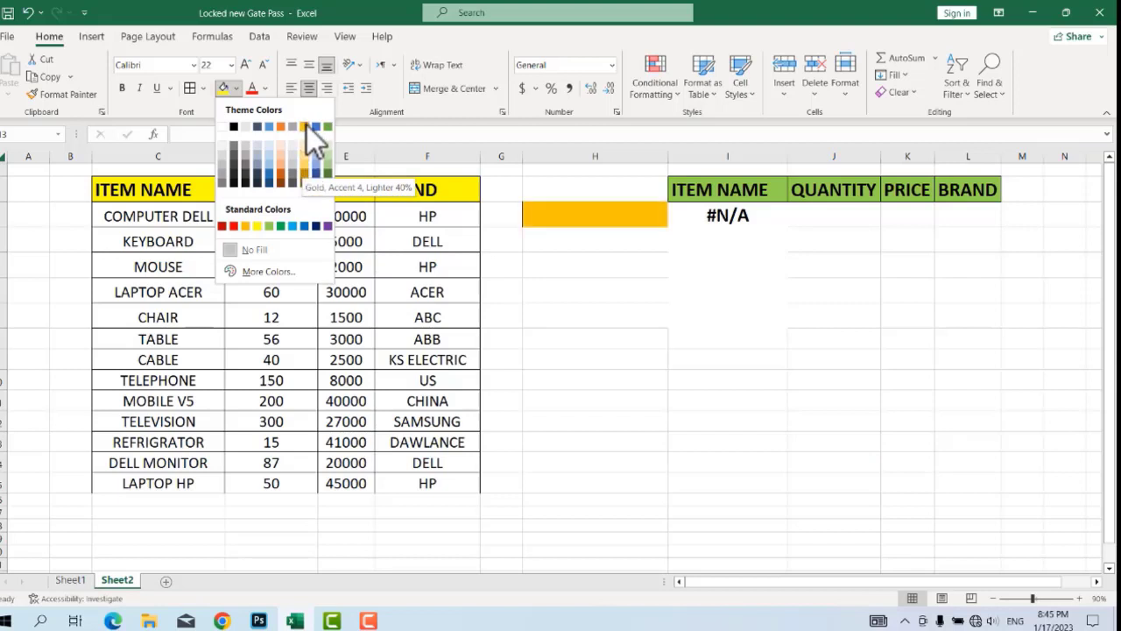
click(304, 127)
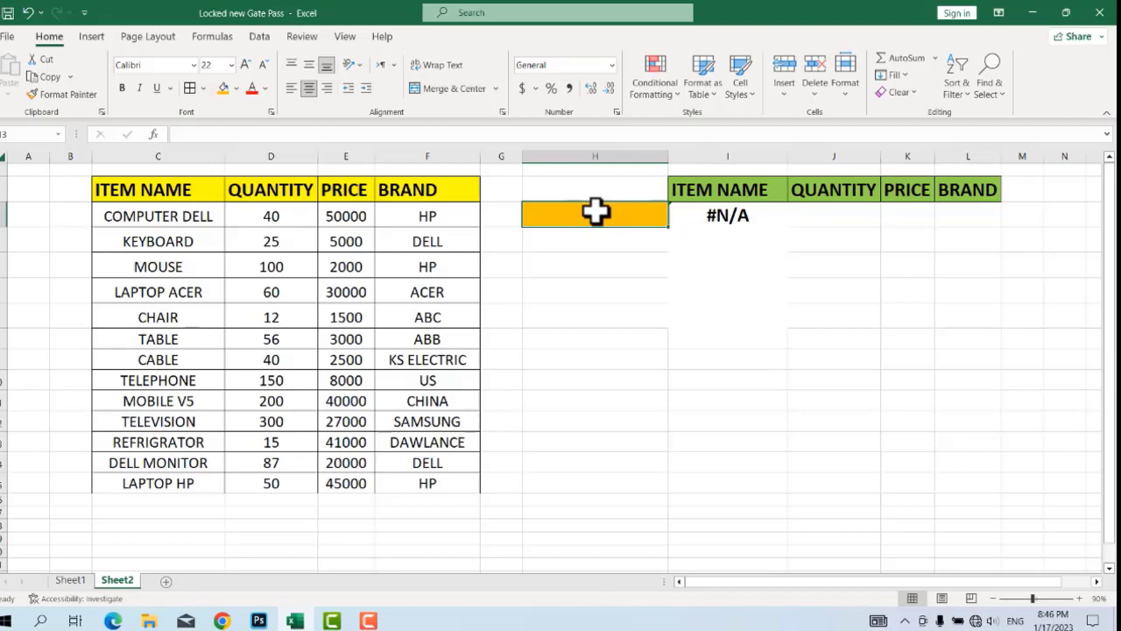
text(LAPTOP HP)
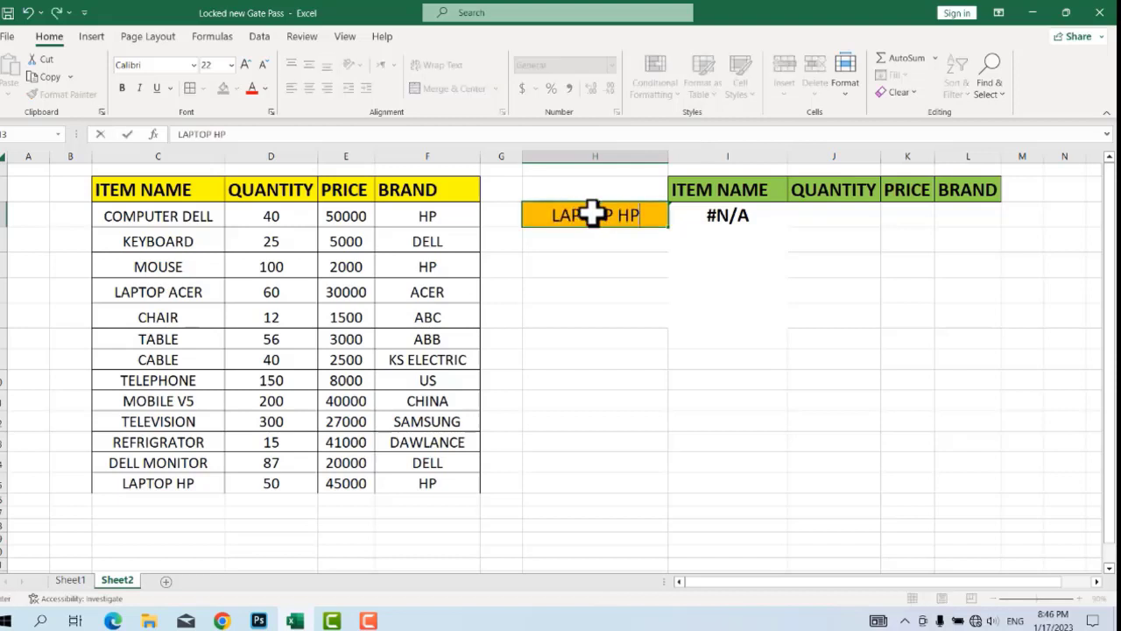
key(Return)
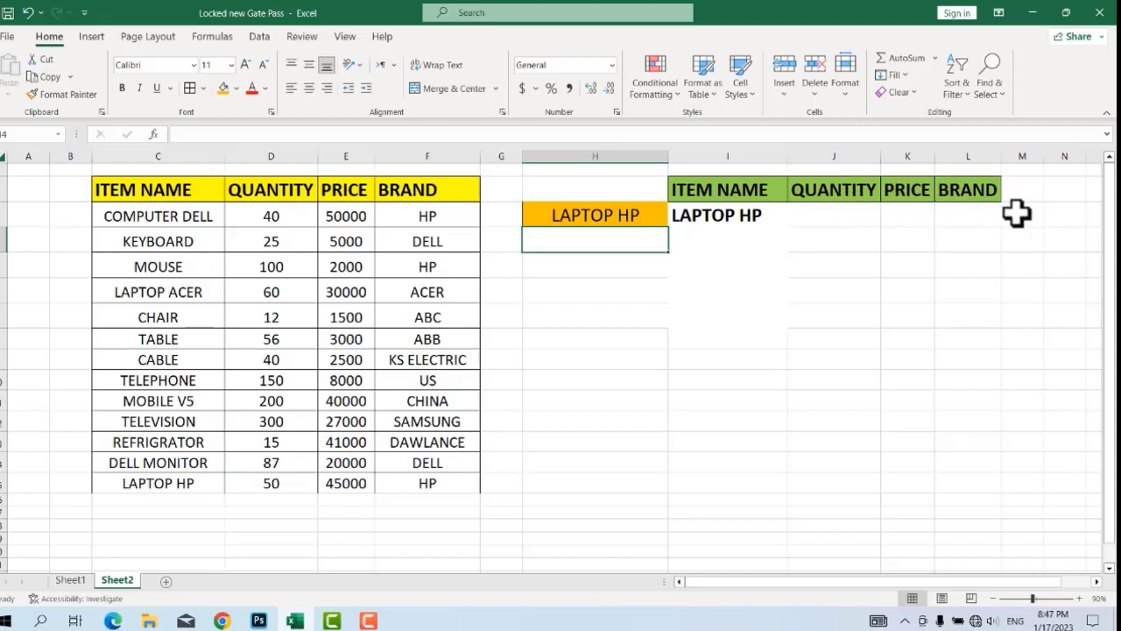
Enter the formula =VLOOKUP(H3,C2:F15,2,0) in cell J3 under the green QUANTITY header.
click(841, 217)
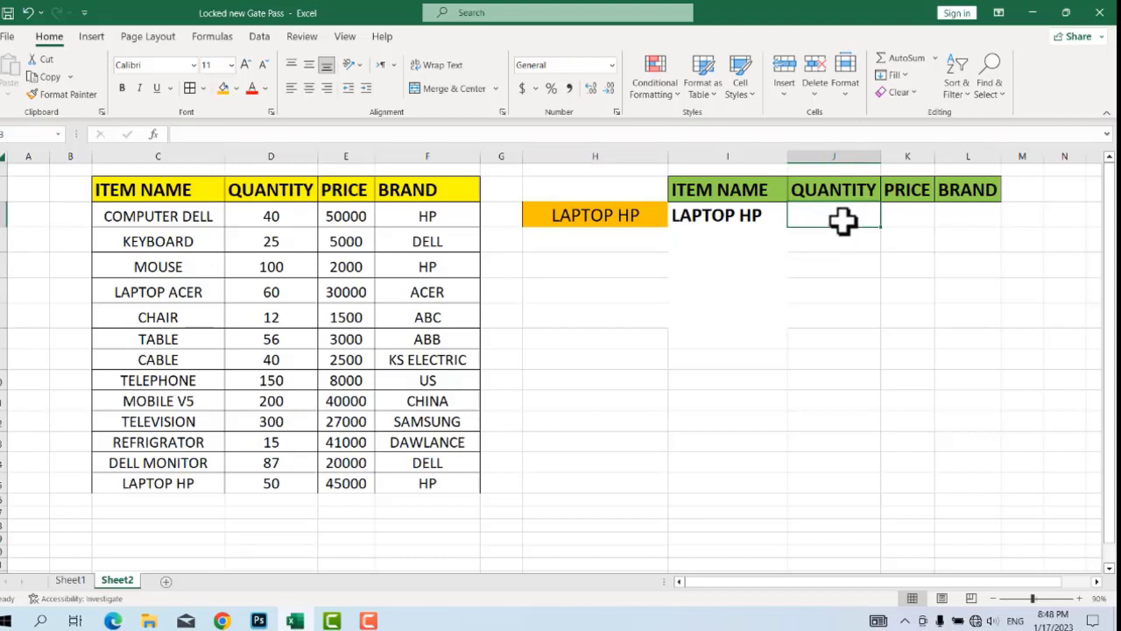
text(=)
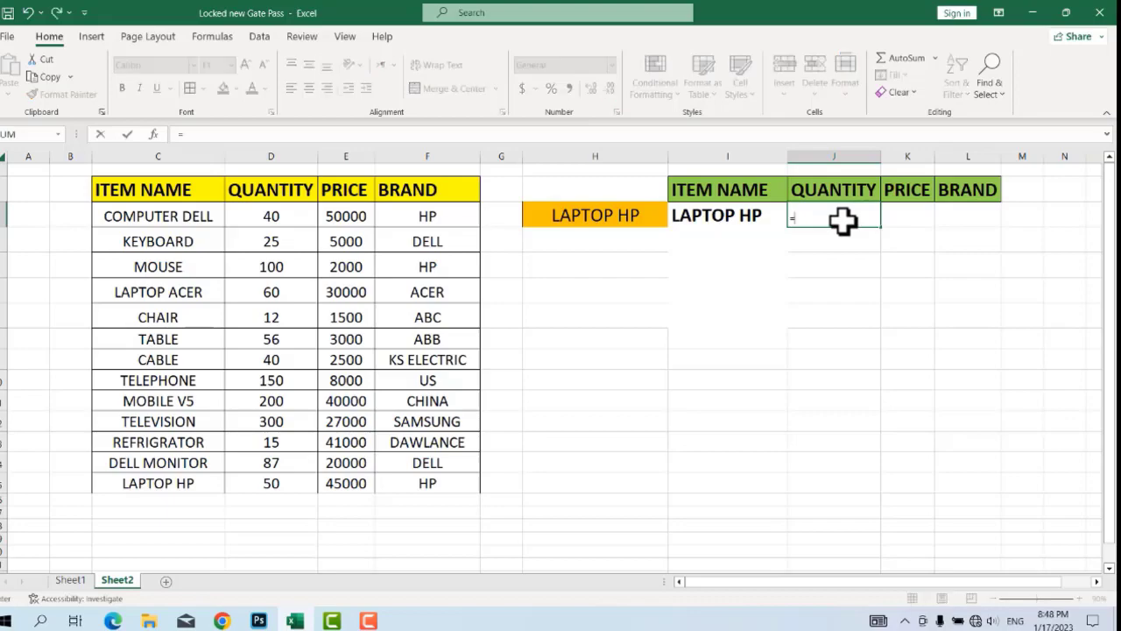
text(VLOOKUP)
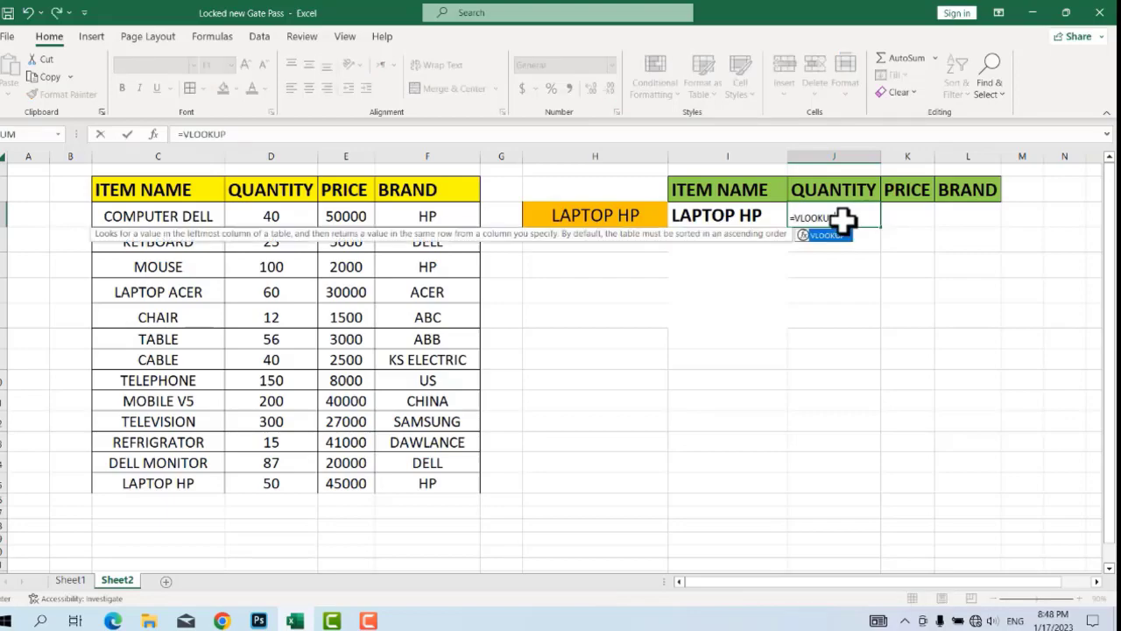
text(()
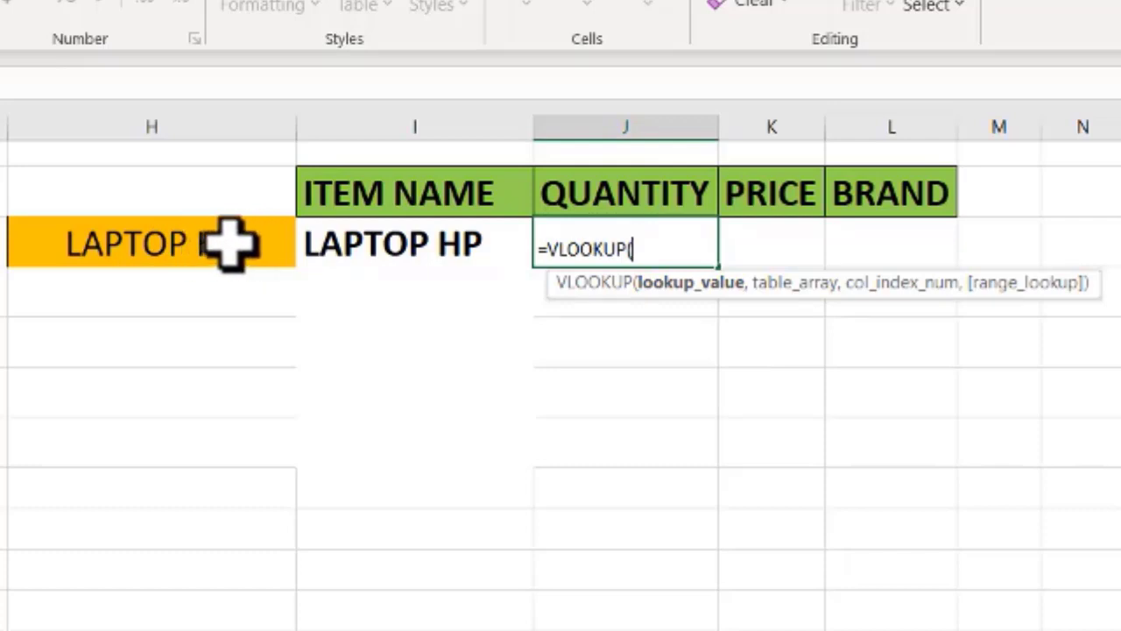
click(193, 241)
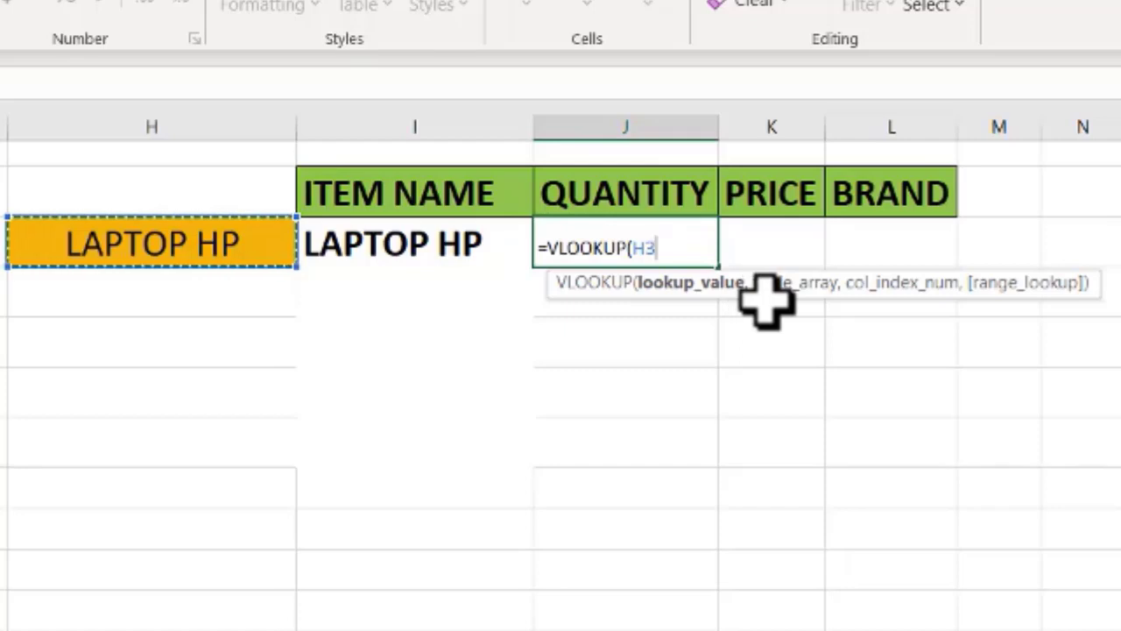
text(,)
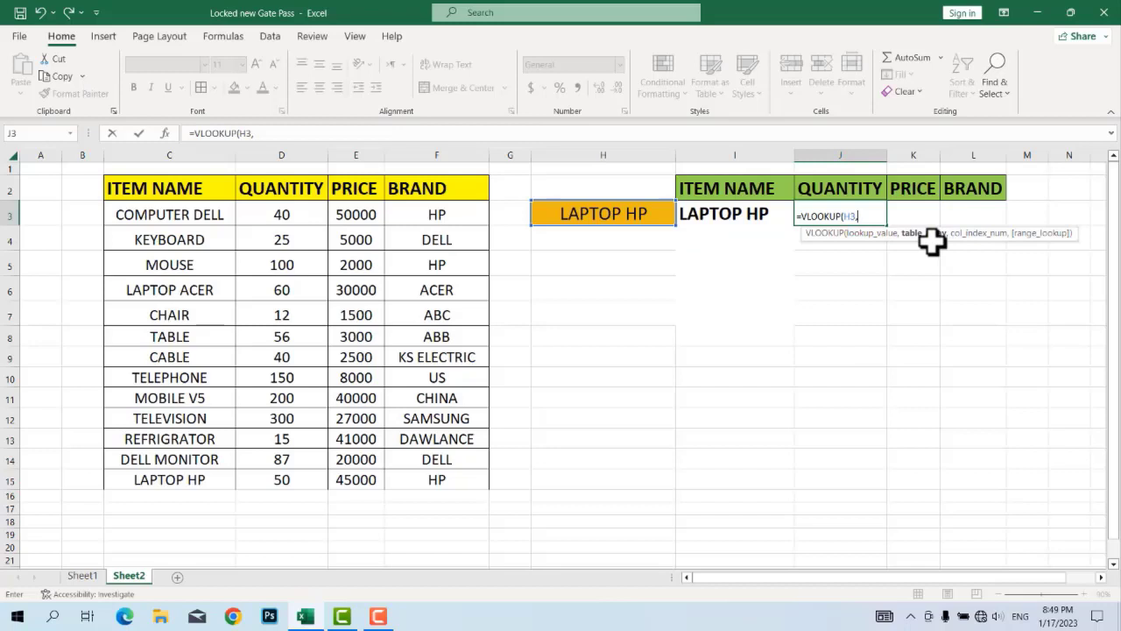
click(129, 187)
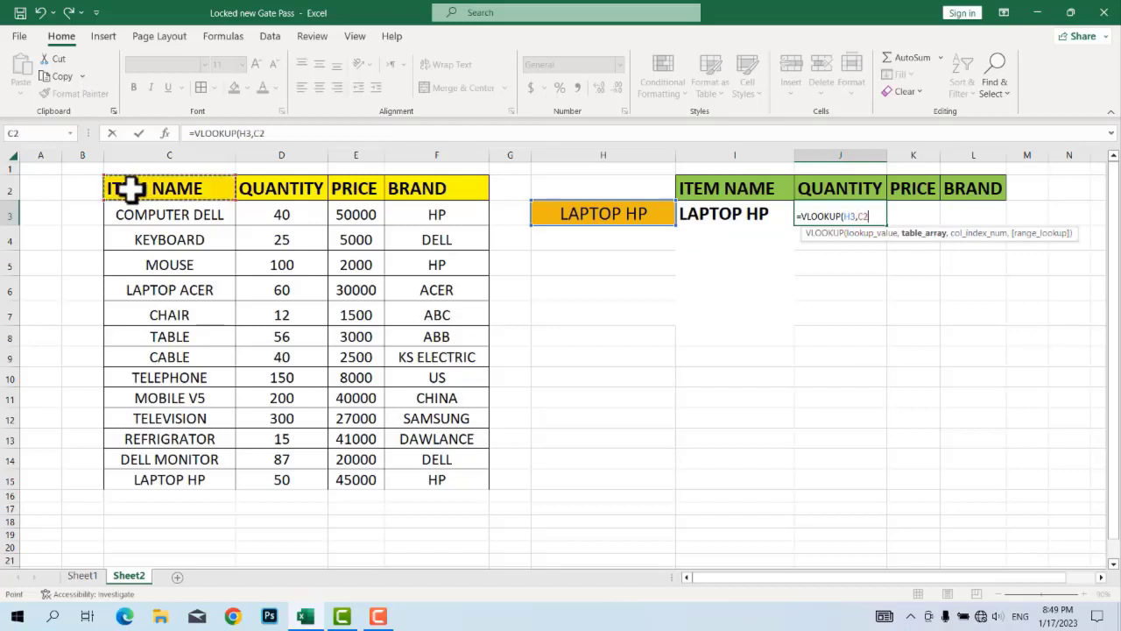
drag(130, 187, 435, 477)
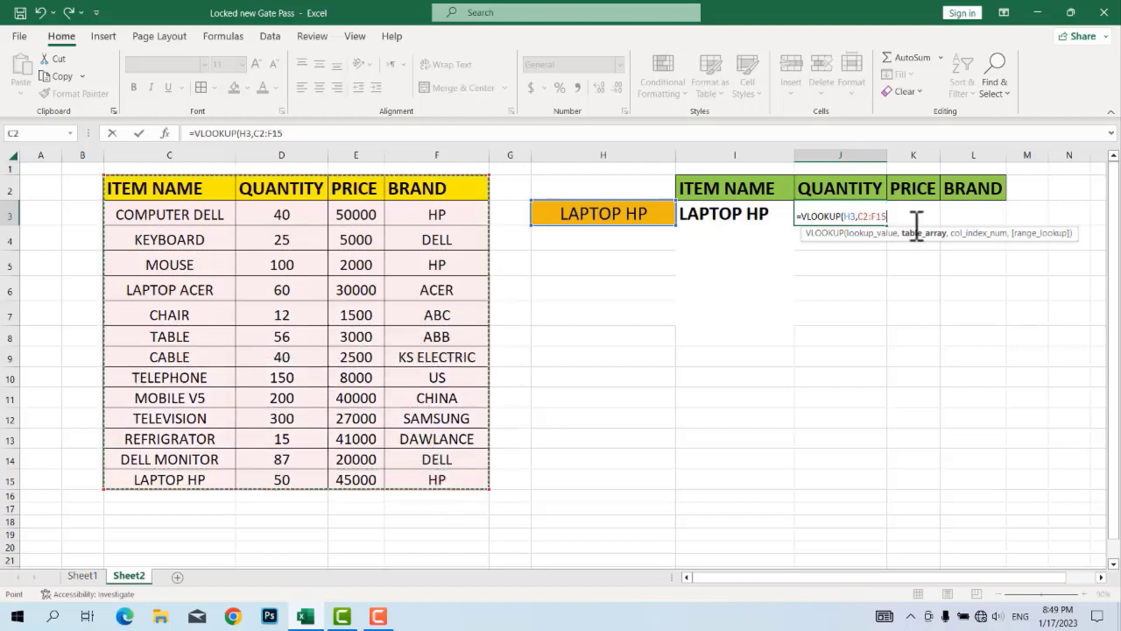
text(,2)
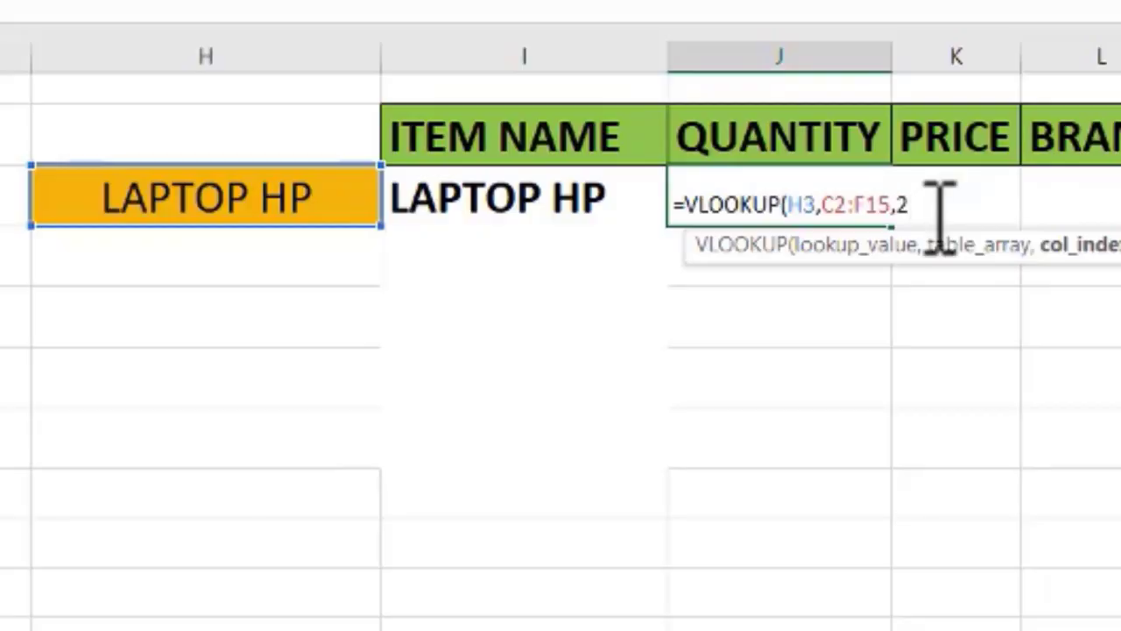
text(,)
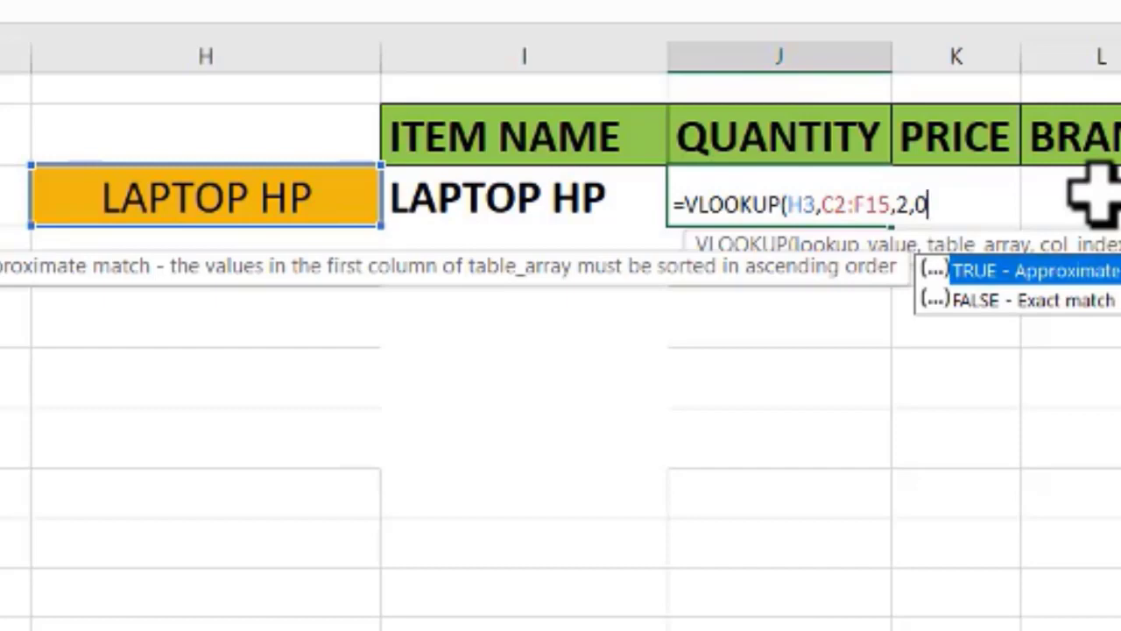
text(0)
key(ctrl+Return)
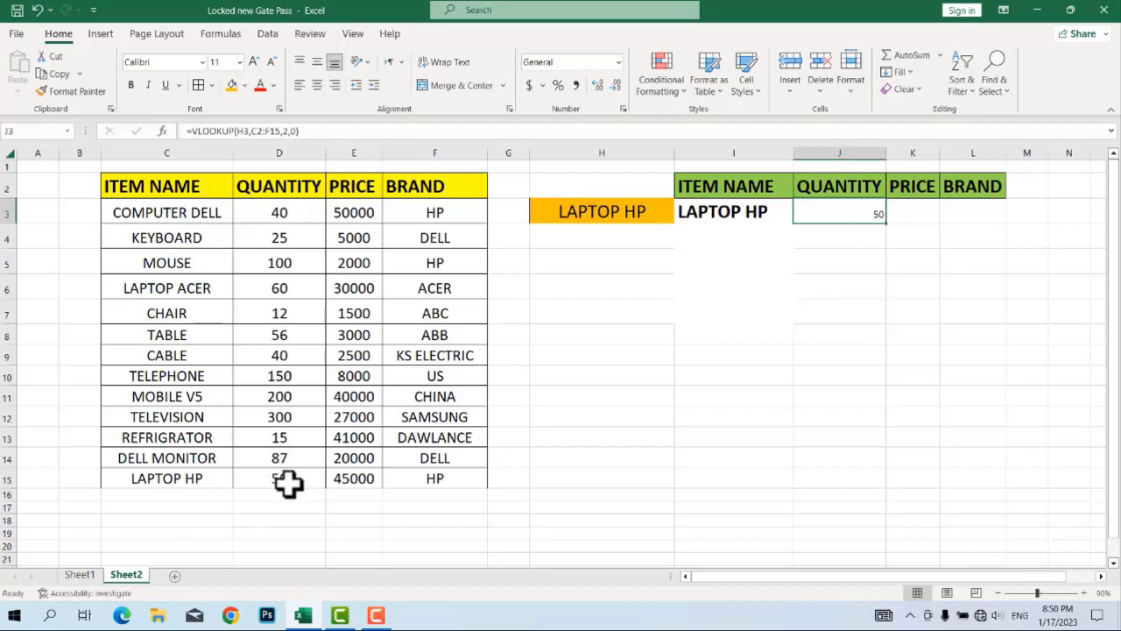
Enter the formula =VLOOKUP(H3,C2:F15,3,0) in cell K3 under the green PRICE header.
click(908, 213)
text(=VLOOKUP)
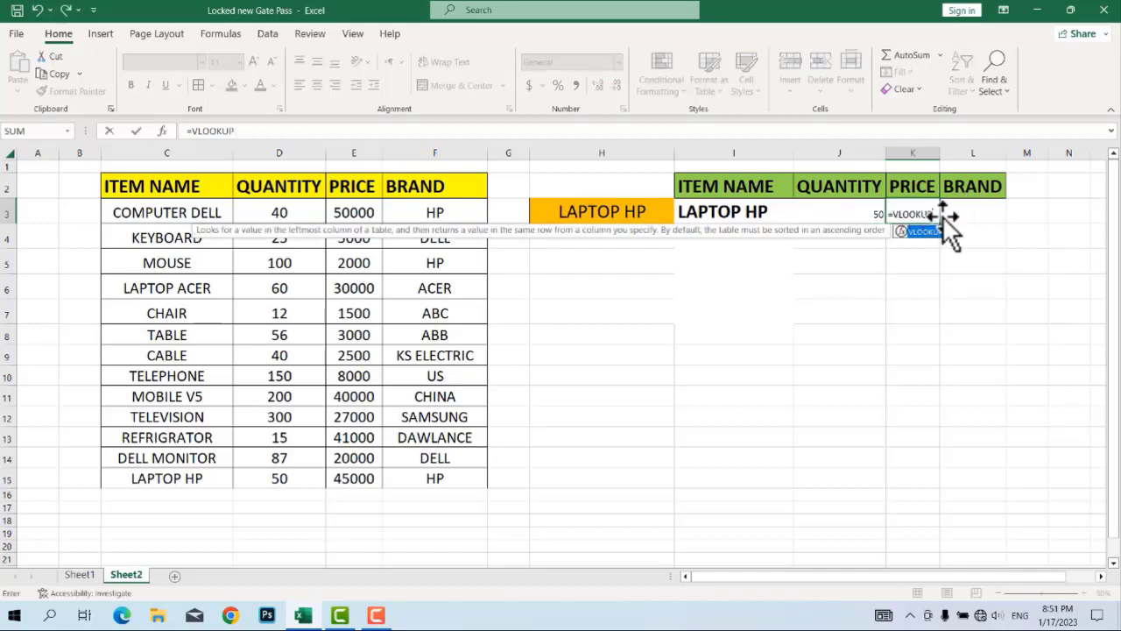
text(()
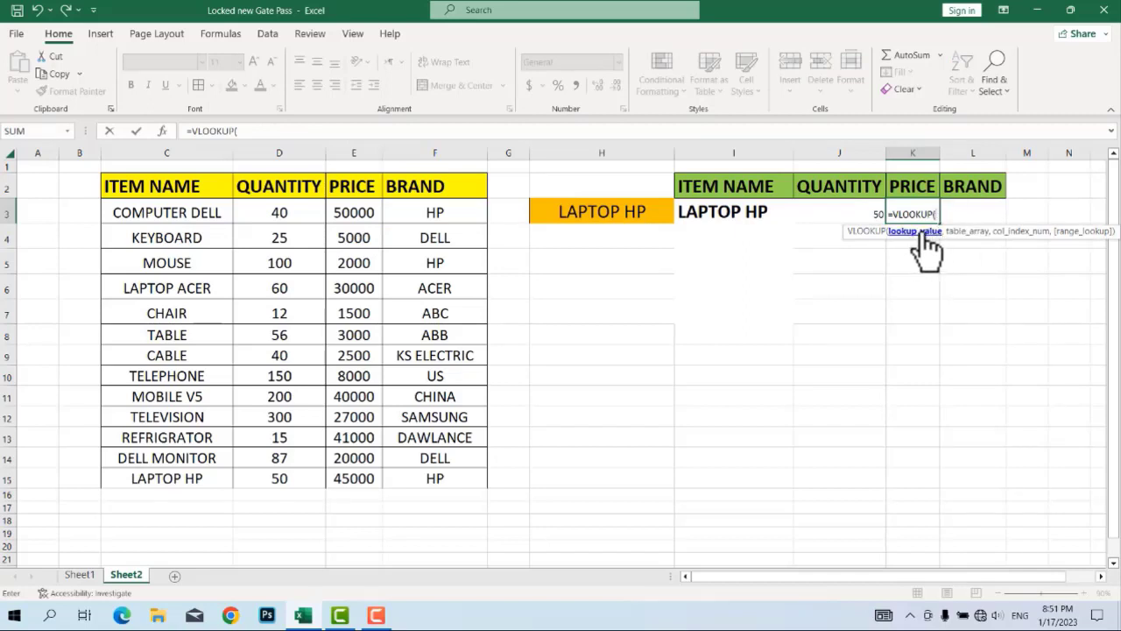
click(617, 213)
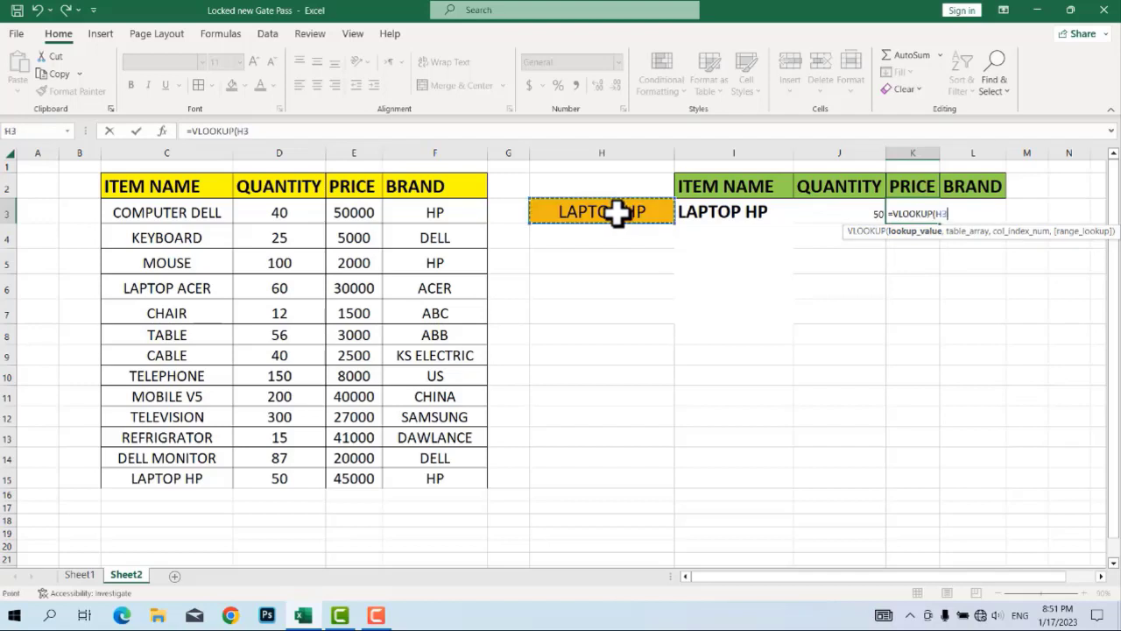
text(,)
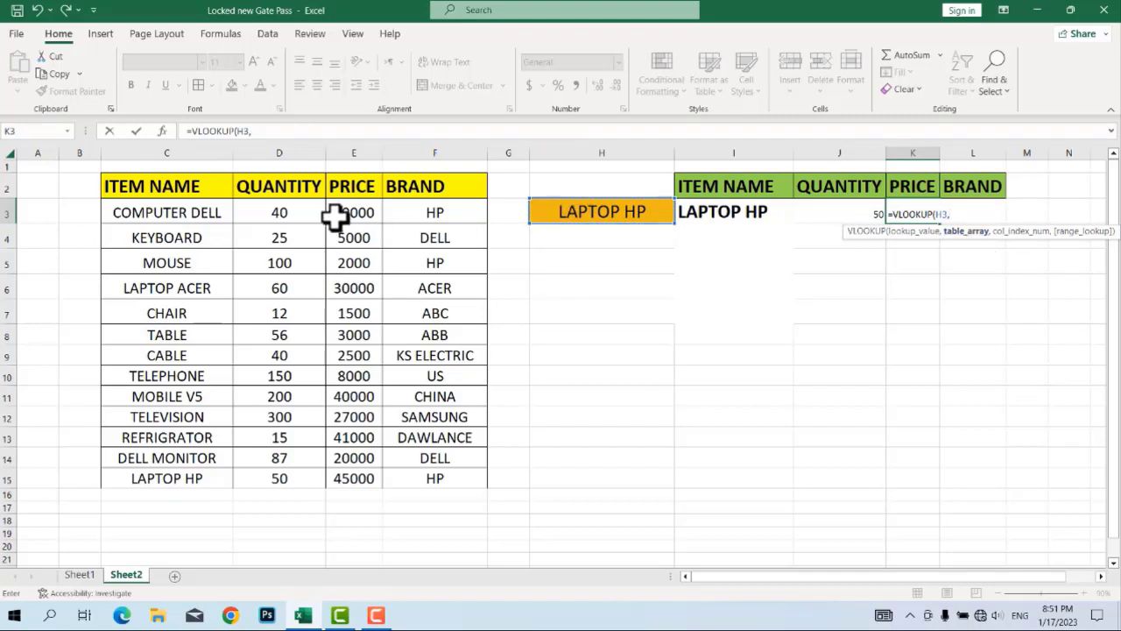
drag(211, 186, 406, 487)
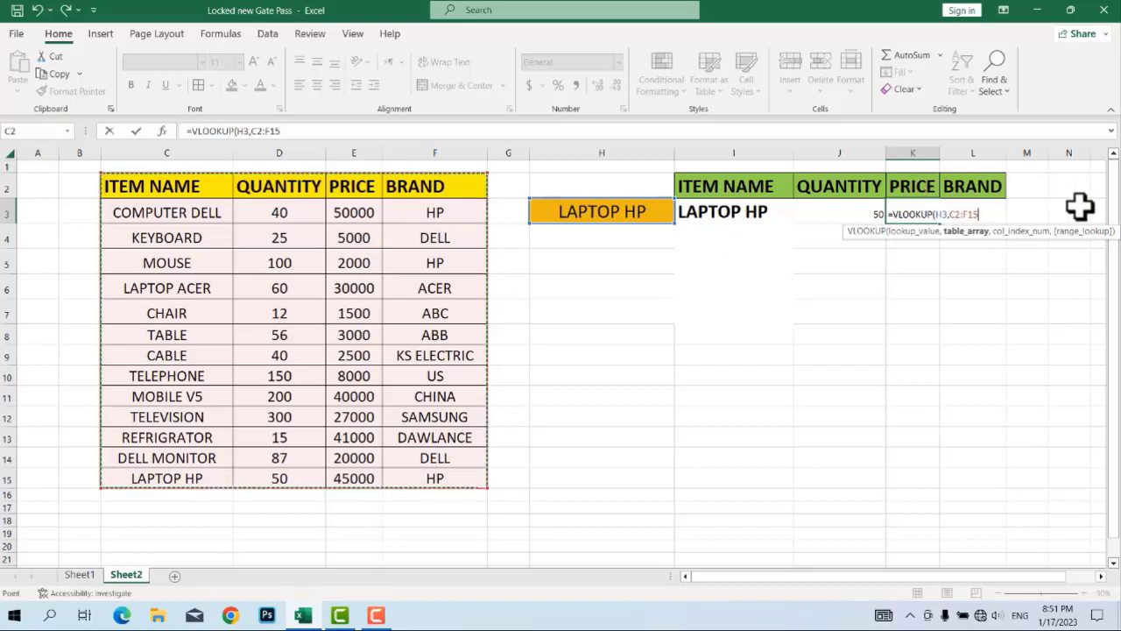
text(,)
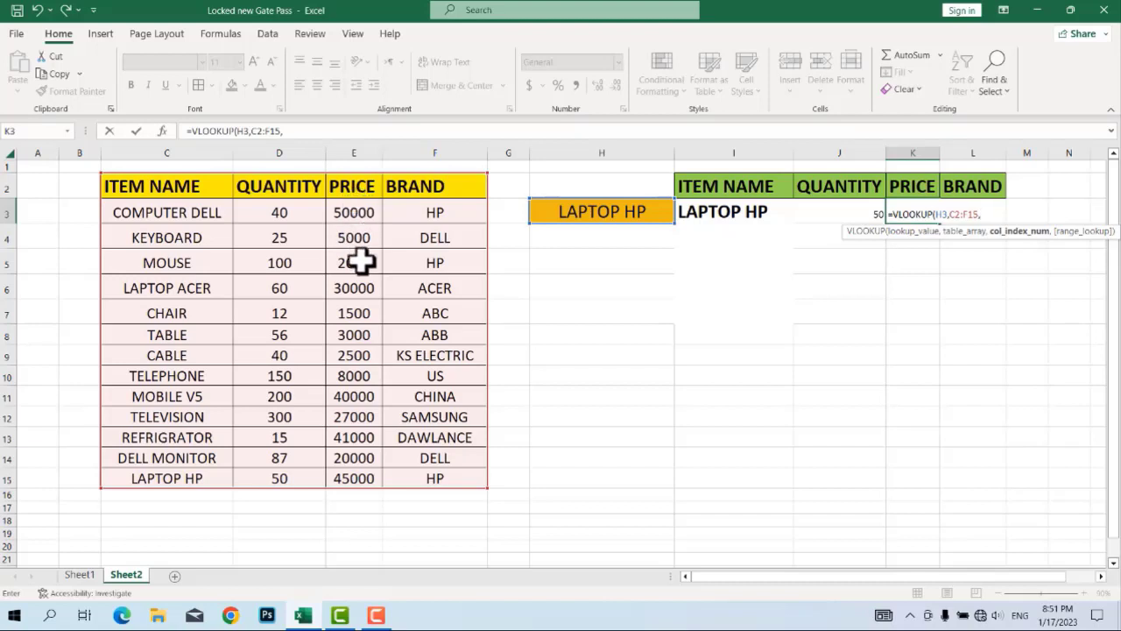
text(3)
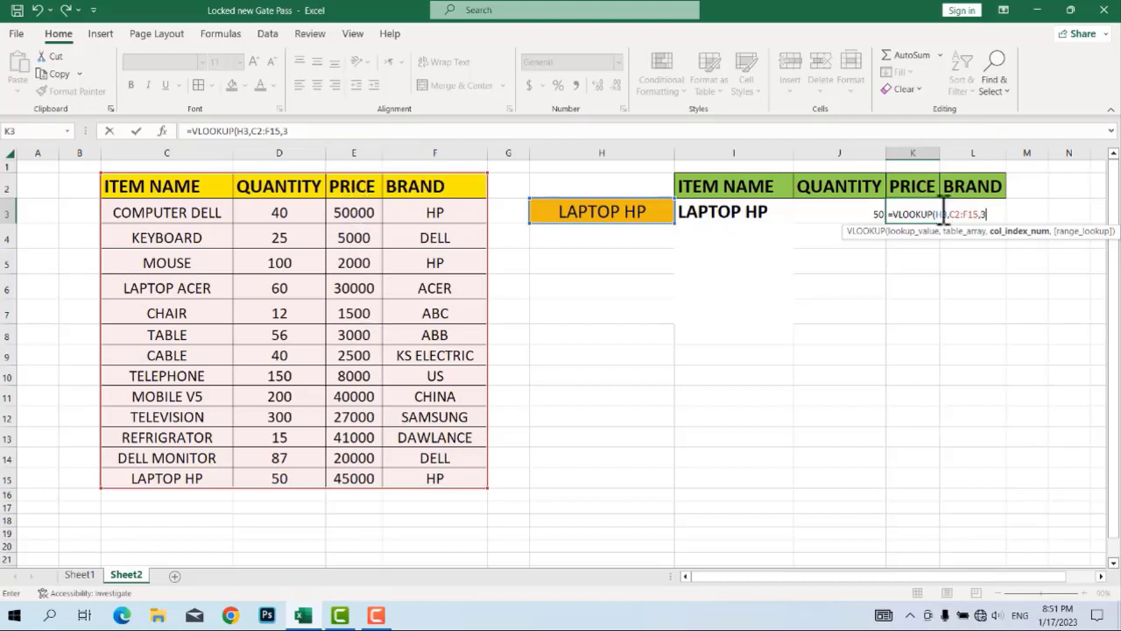
text(,)
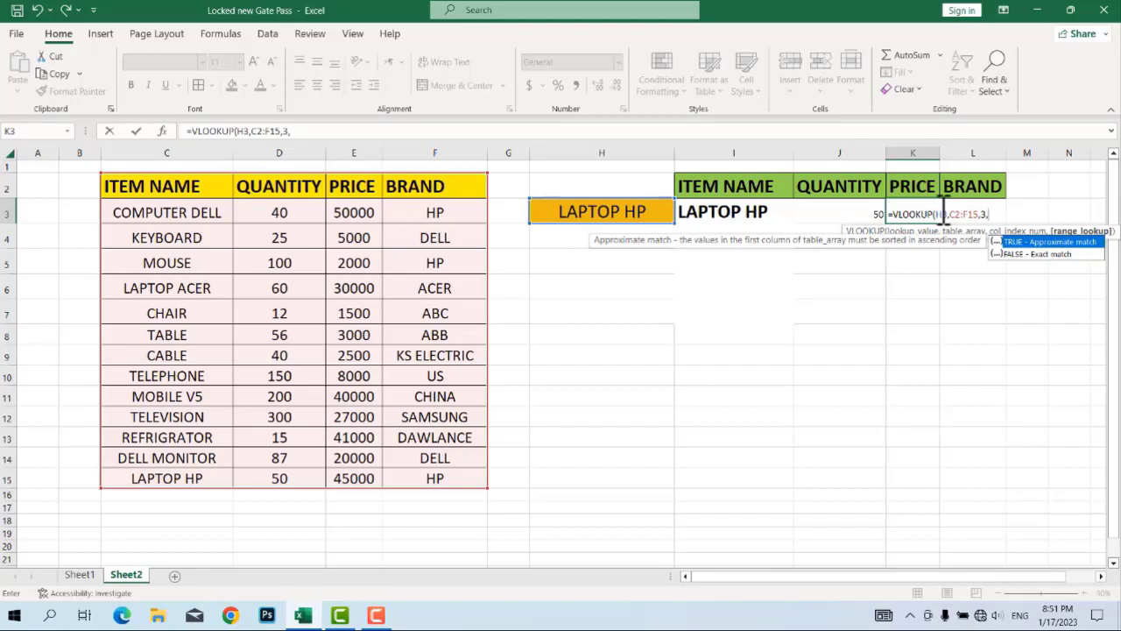
text(0)
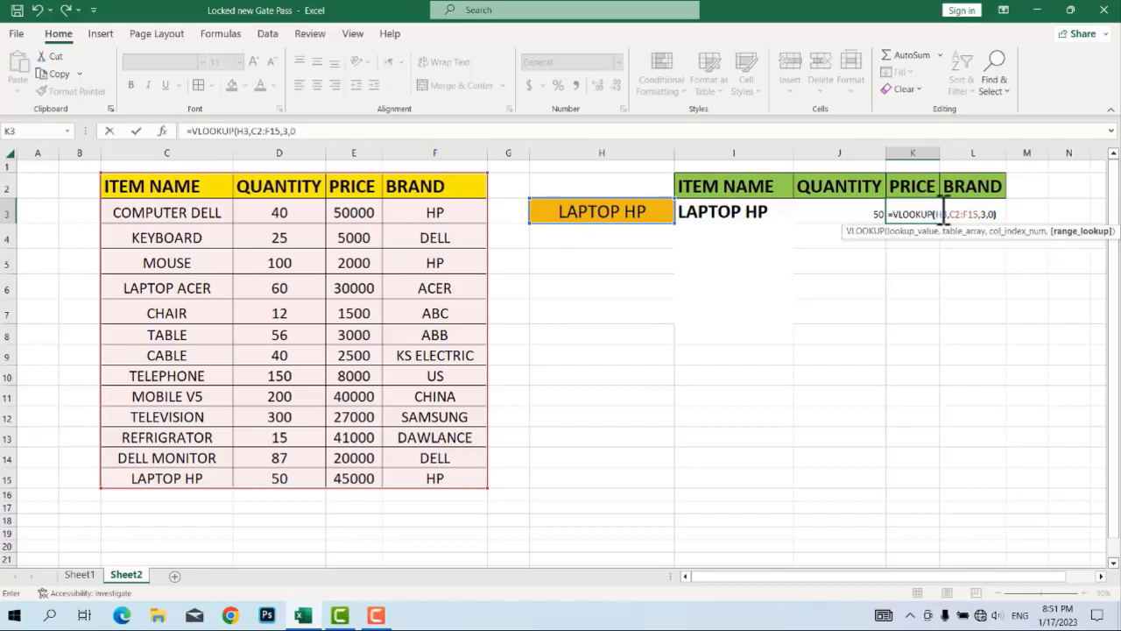
text())
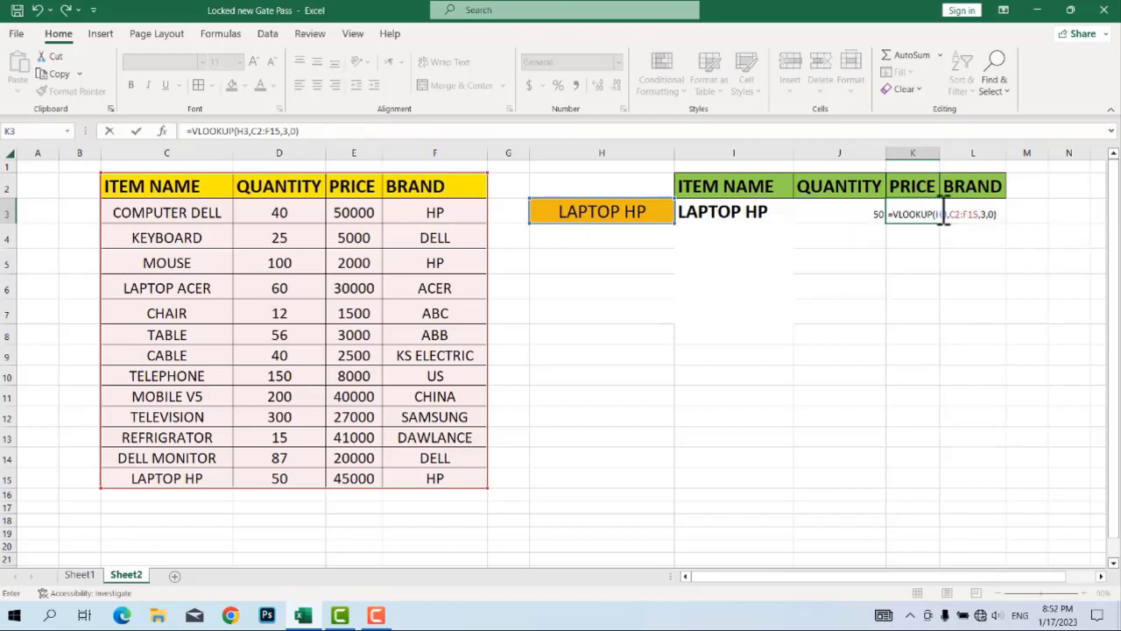
key(Return)
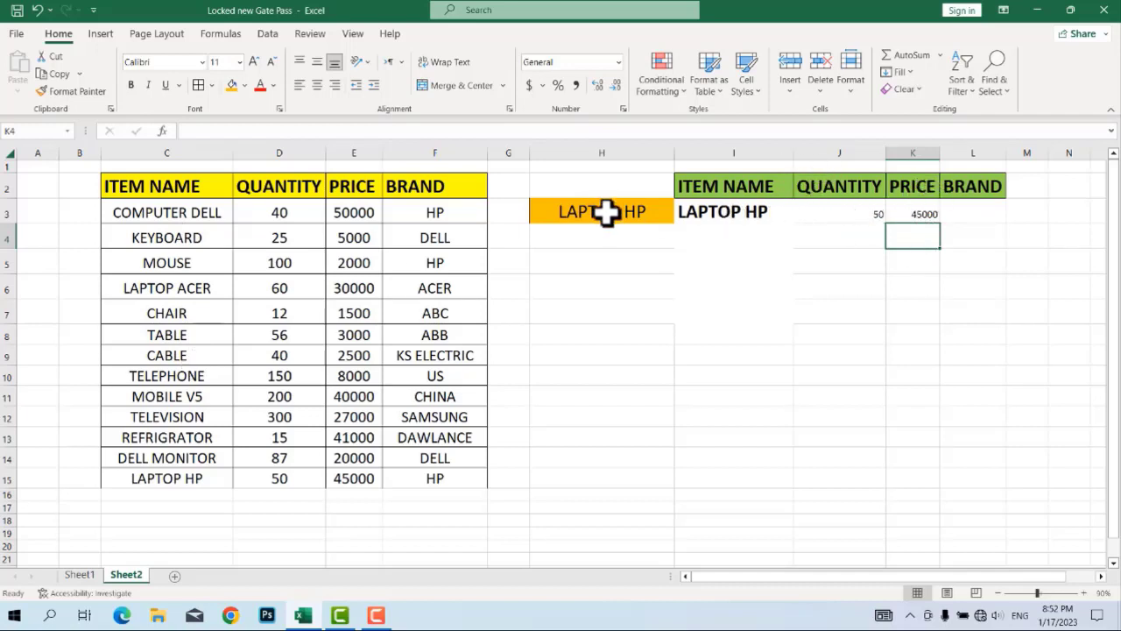
Test the lookup formulas by replacing the item in cell H3 with TELEPHONE.
click(613, 211)
text(TELEP)
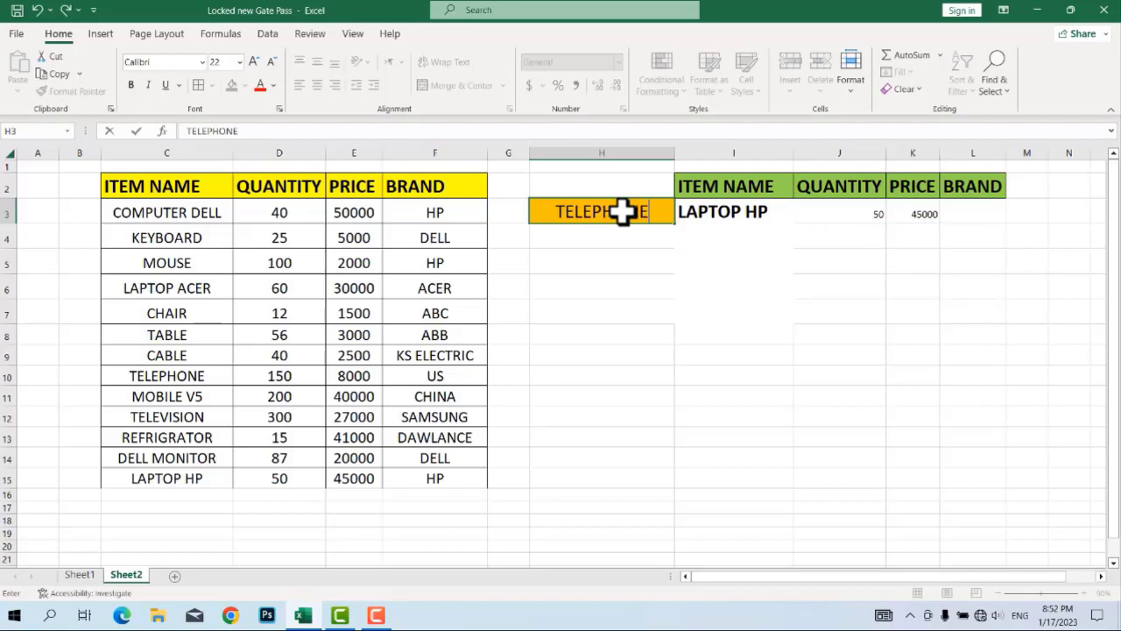
text(HONE)
key(Return)
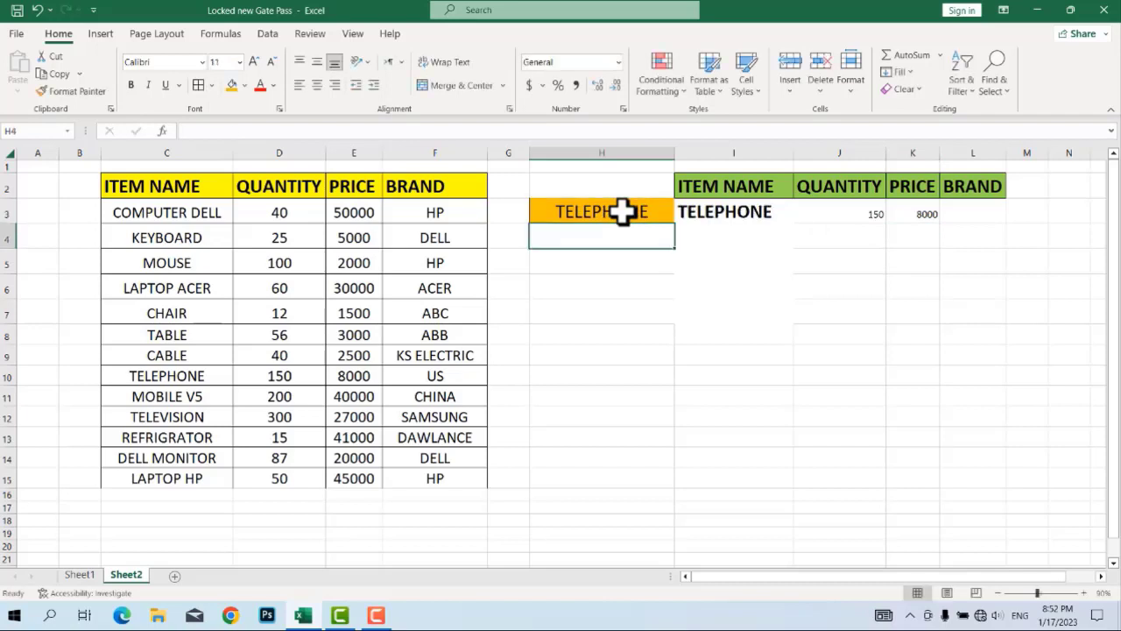
click(730, 220)
Change the lookup item in cell H3 to MOUSE.
click(643, 216)
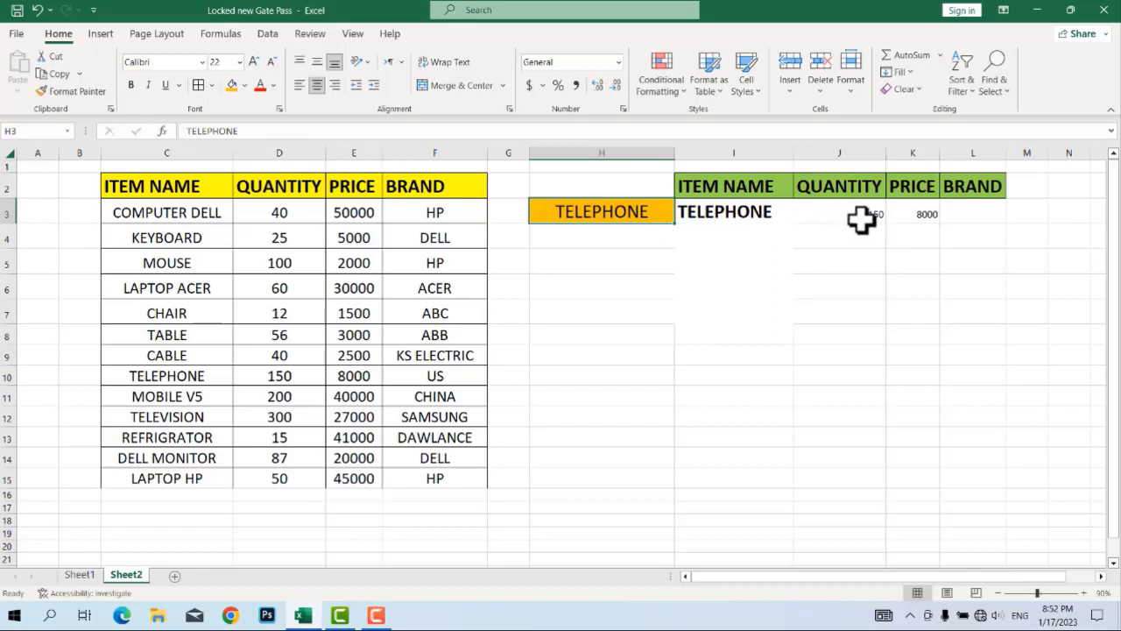
text(MOUSE)
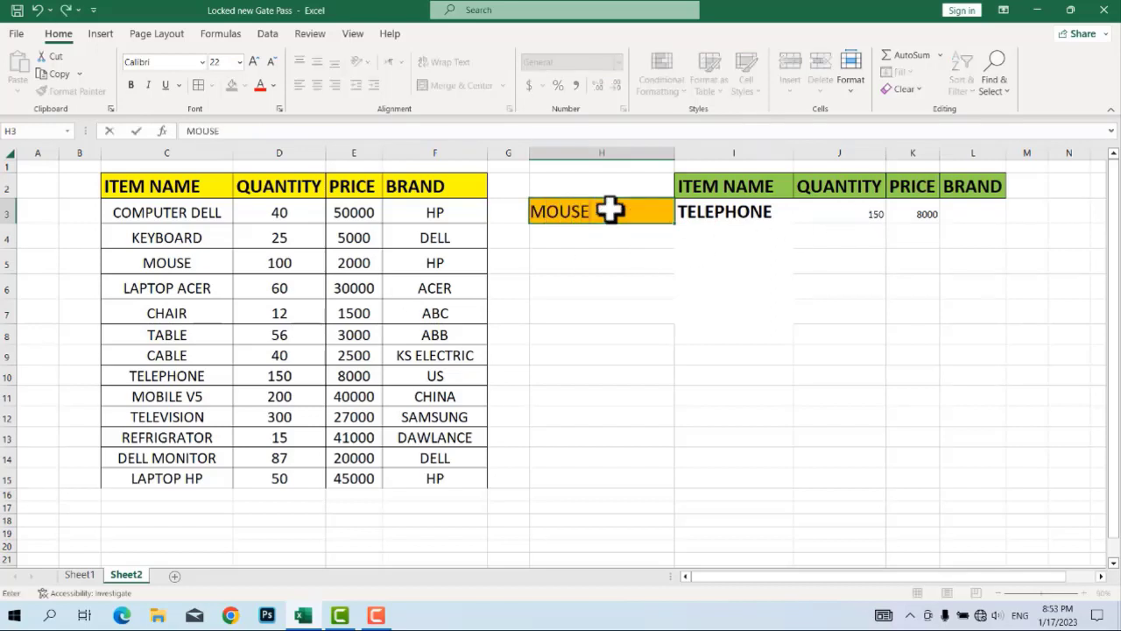
key(Return)
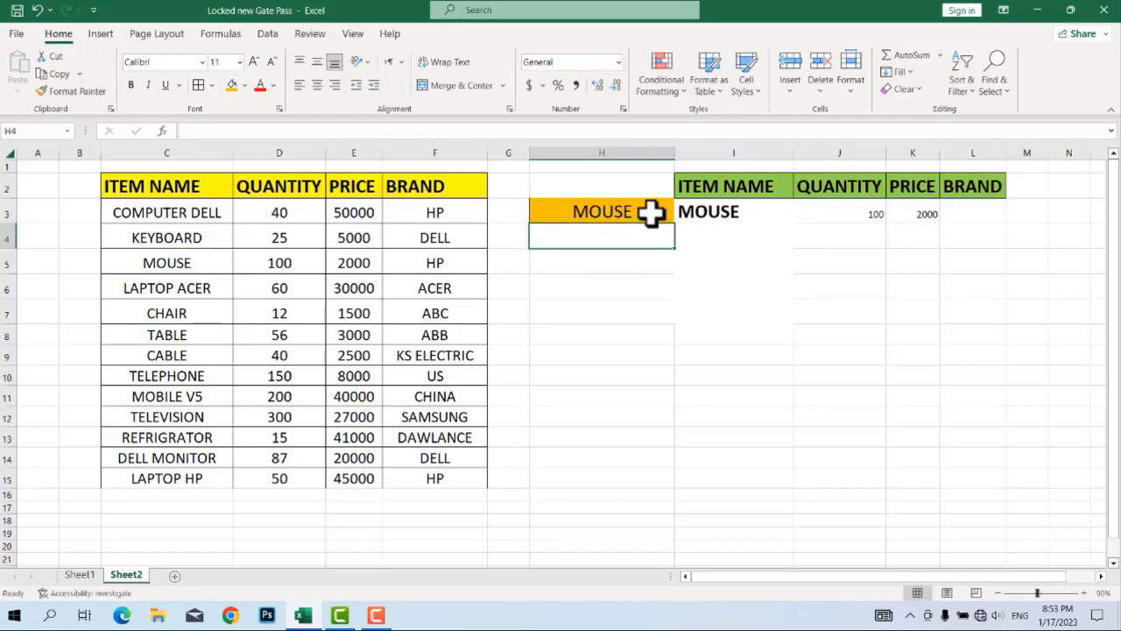
click(648, 212)
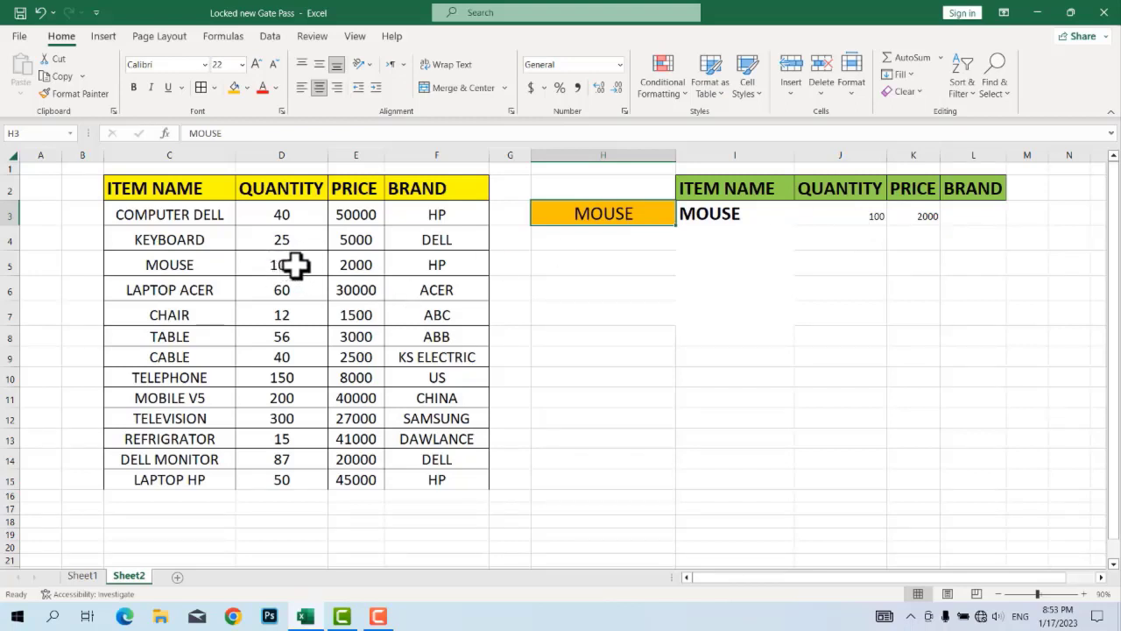
Enter the formula =VLOOKUP(H3,C2:F15,4,0) in cell L3 under the green BRAND header.
click(913, 216)
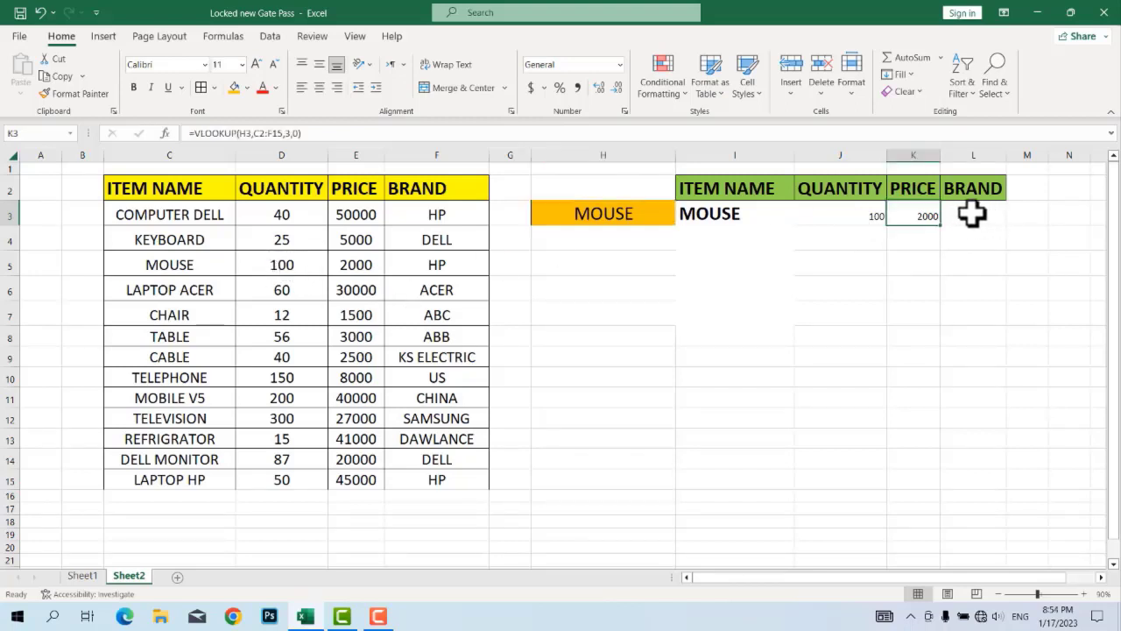
click(976, 220)
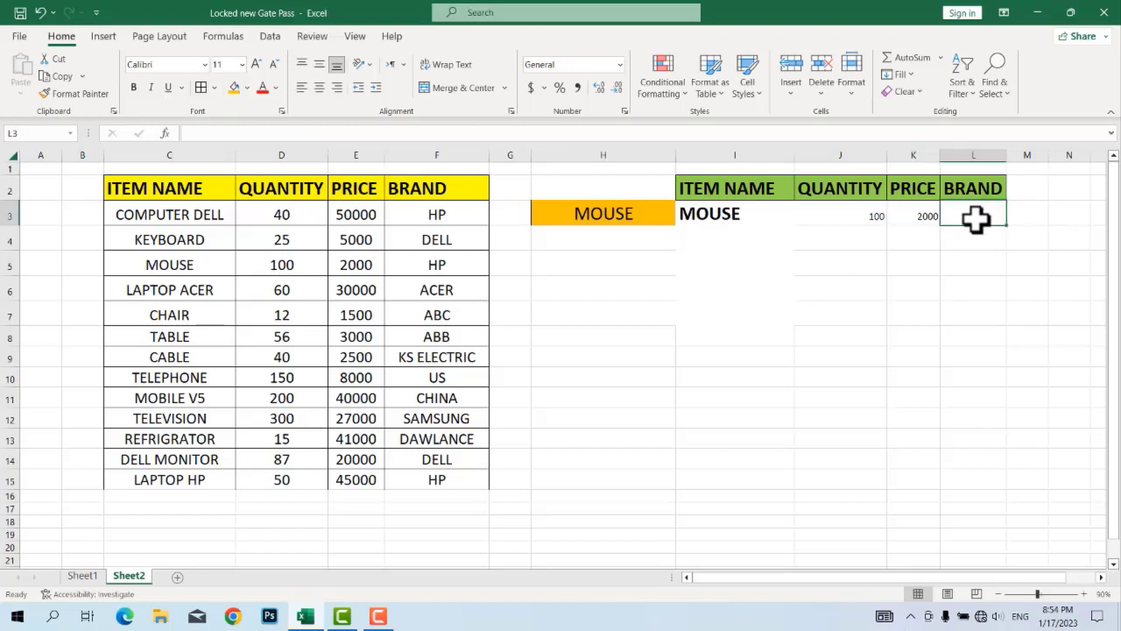
text(=)
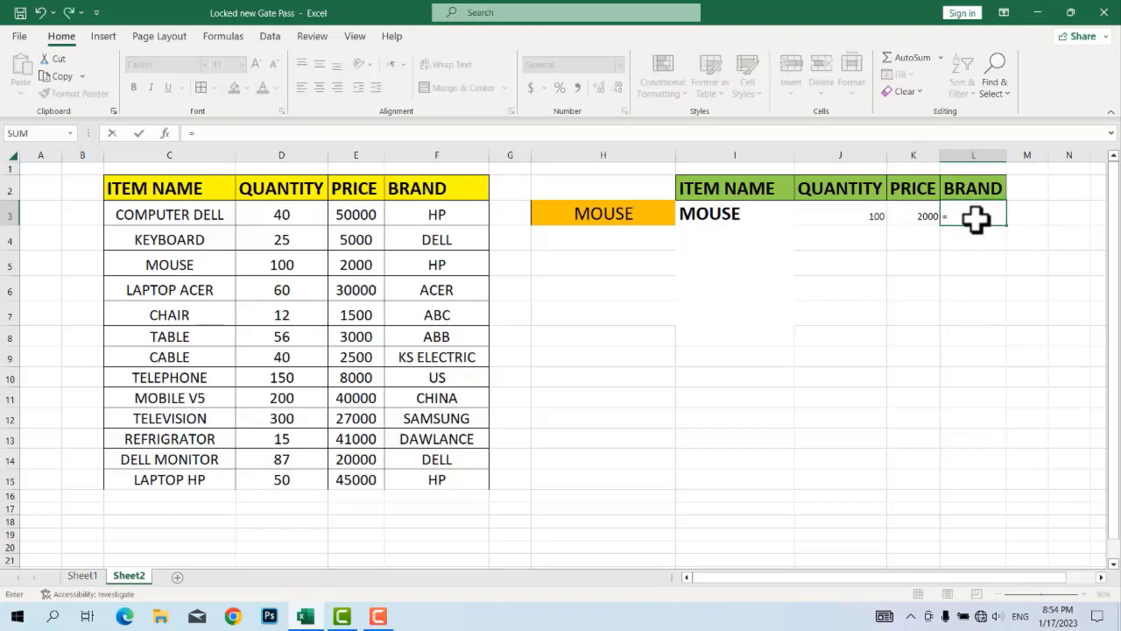
text(VLOOK)
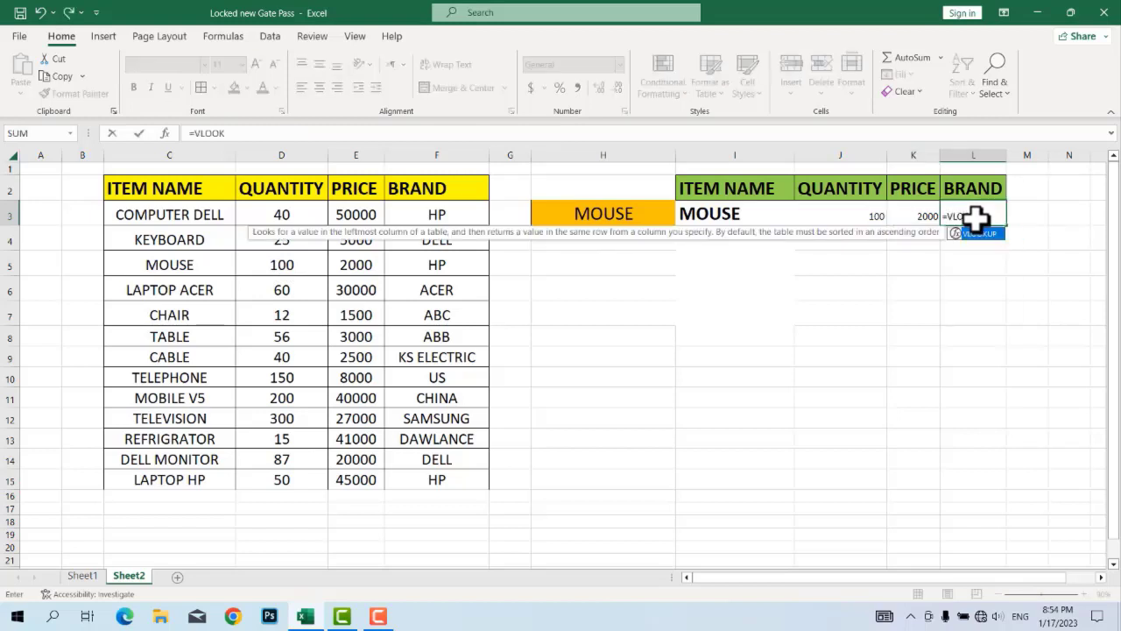
text(UP)
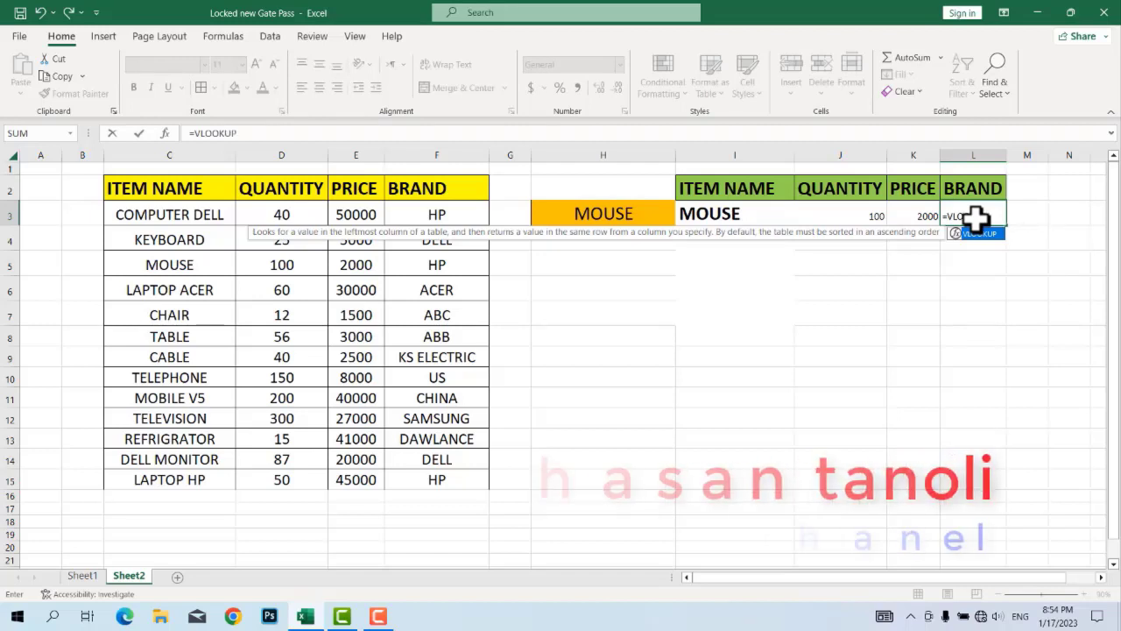
text(()
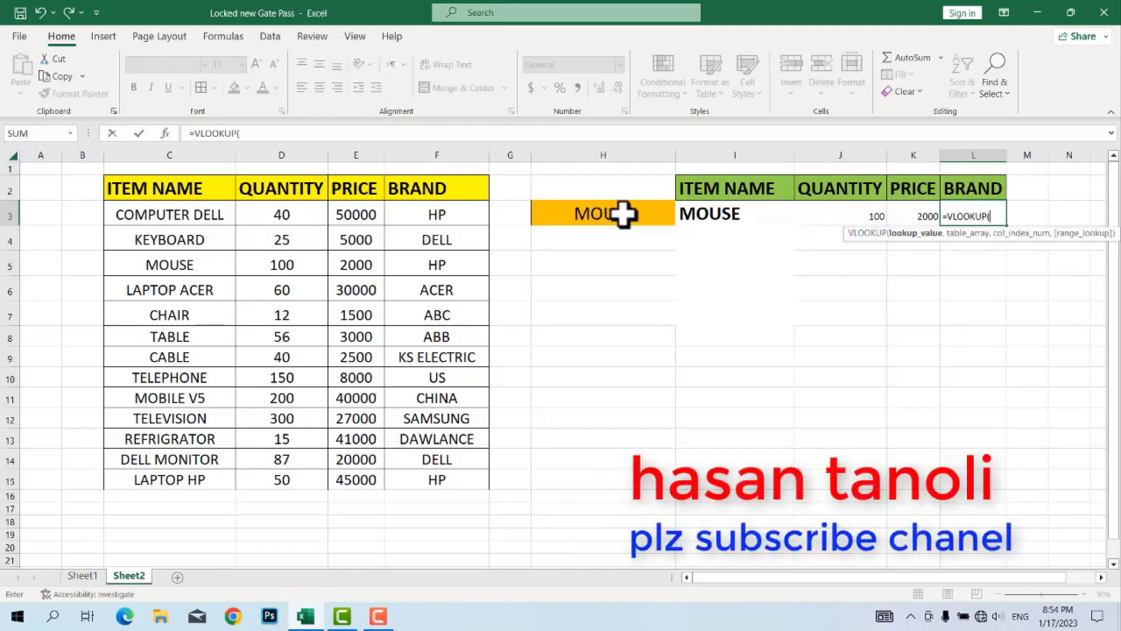
click(623, 213)
text(,)
drag(153, 188, 463, 488)
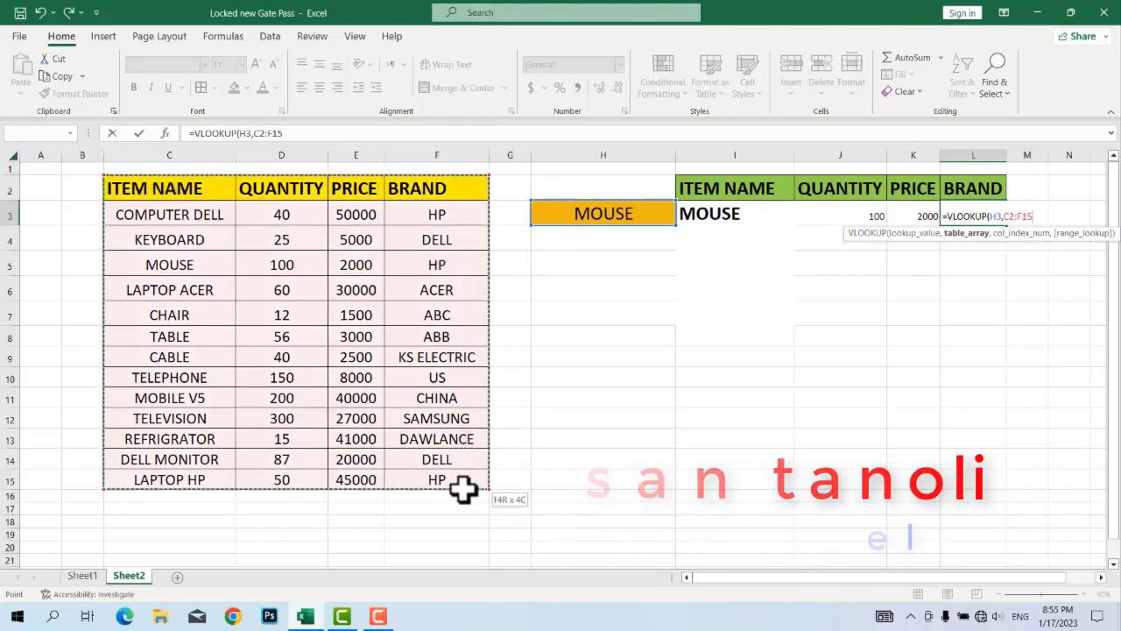
text(,4,0))
key(Return)
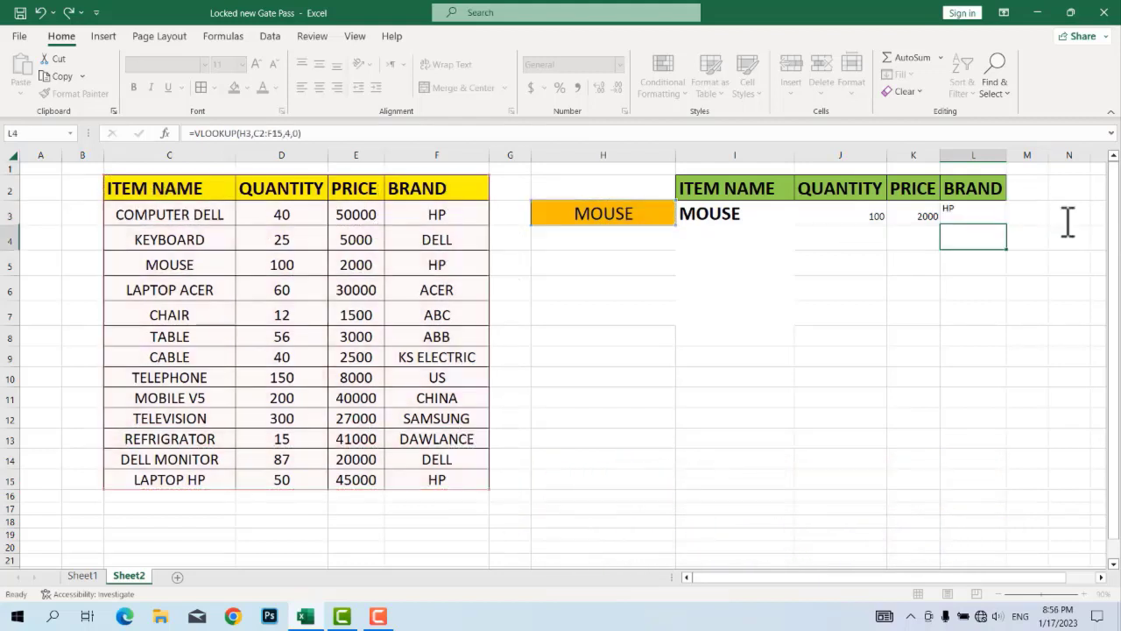
Set the lookup item in cell H3 to DELL MONITOR to test all four formulas.
click(623, 211)
text(DELL)
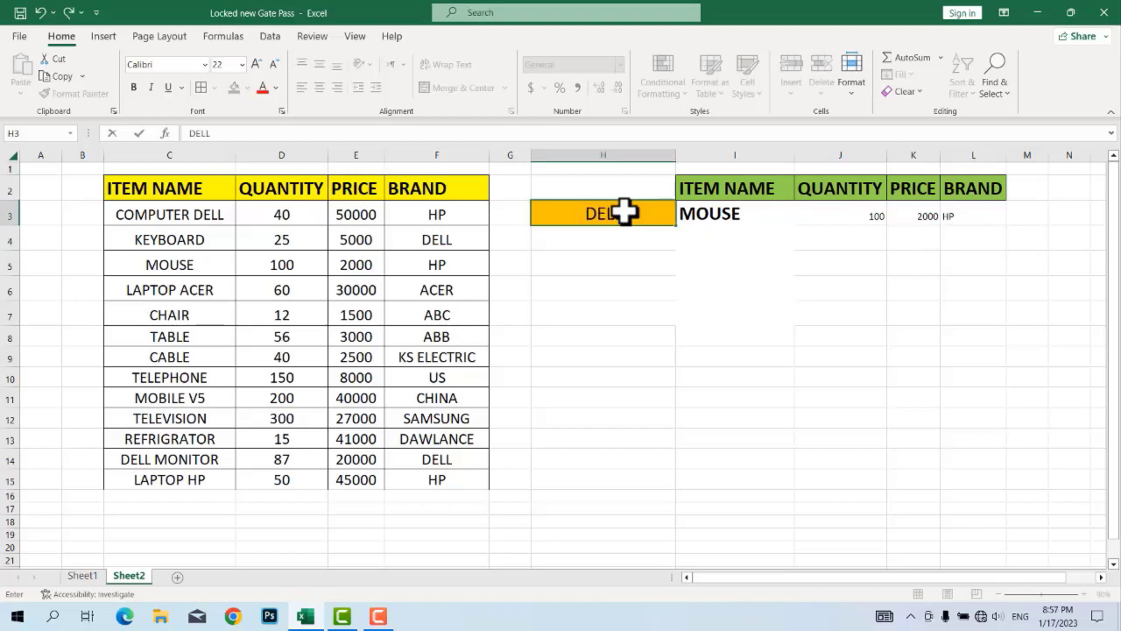
text( MONITOR)
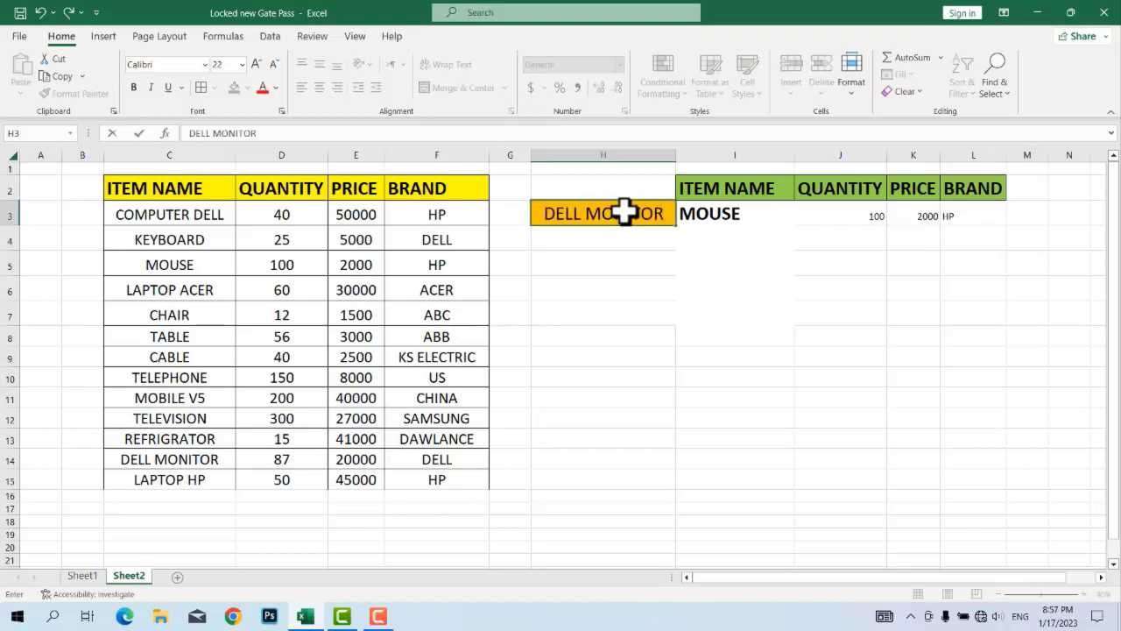
key(Return)
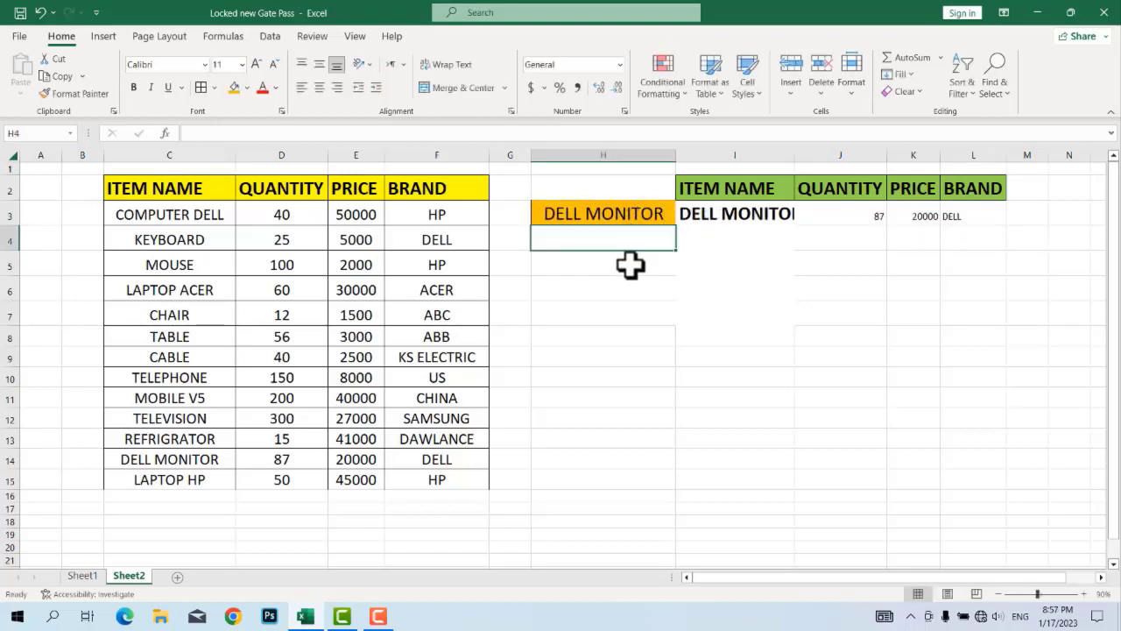